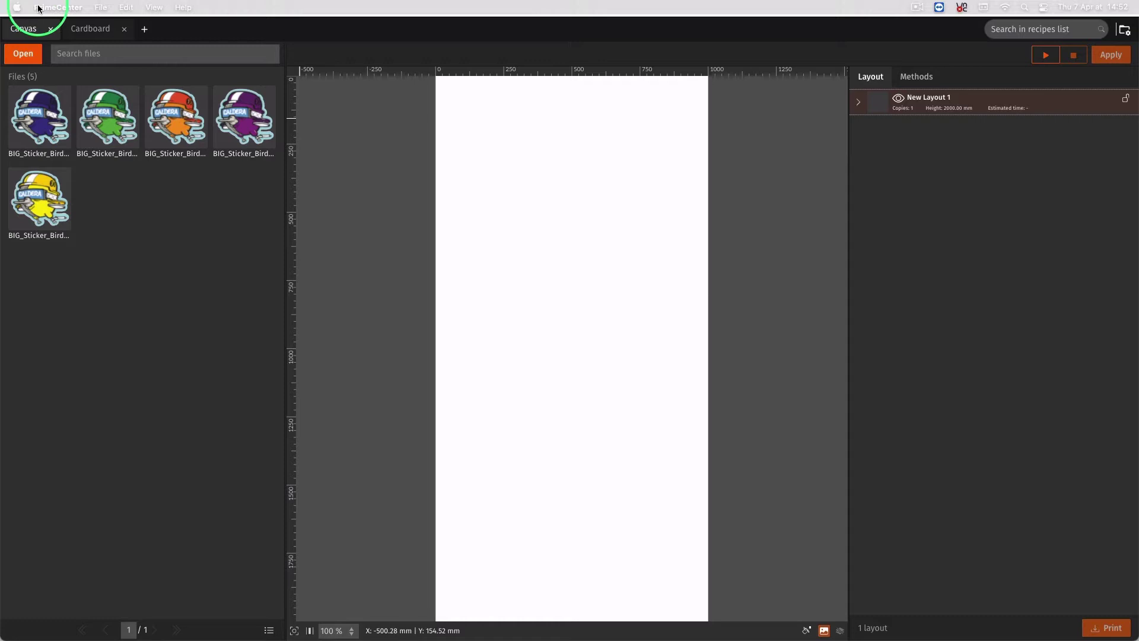
Step: Open PrimeCenter Settings from the application menu to review the output and report defaults
left_click(37, 7)
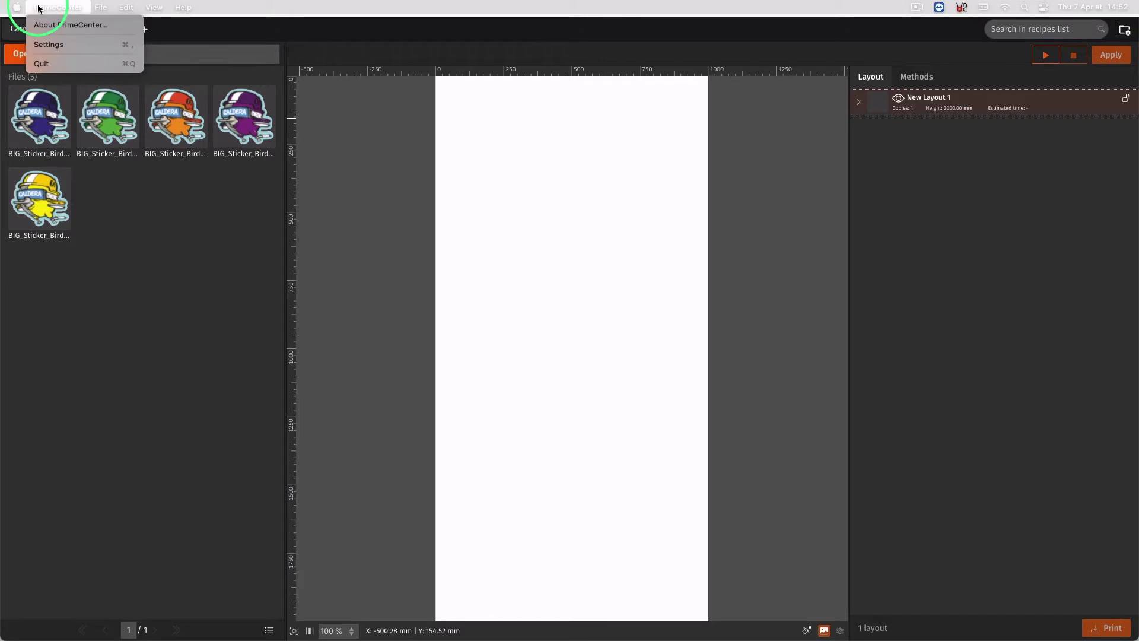
left_click(47, 45)
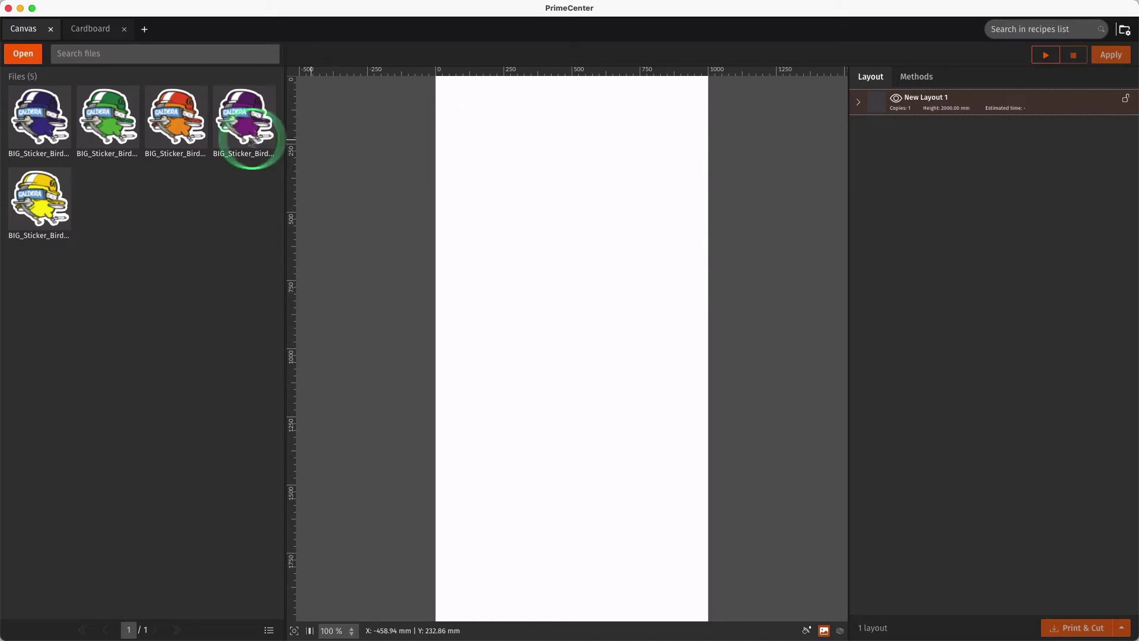
Step: Start a Check/Fix on BIG_Sticker_Bird_Blue.pdf using the Fill Contour with Color profile
right_click(47, 124)
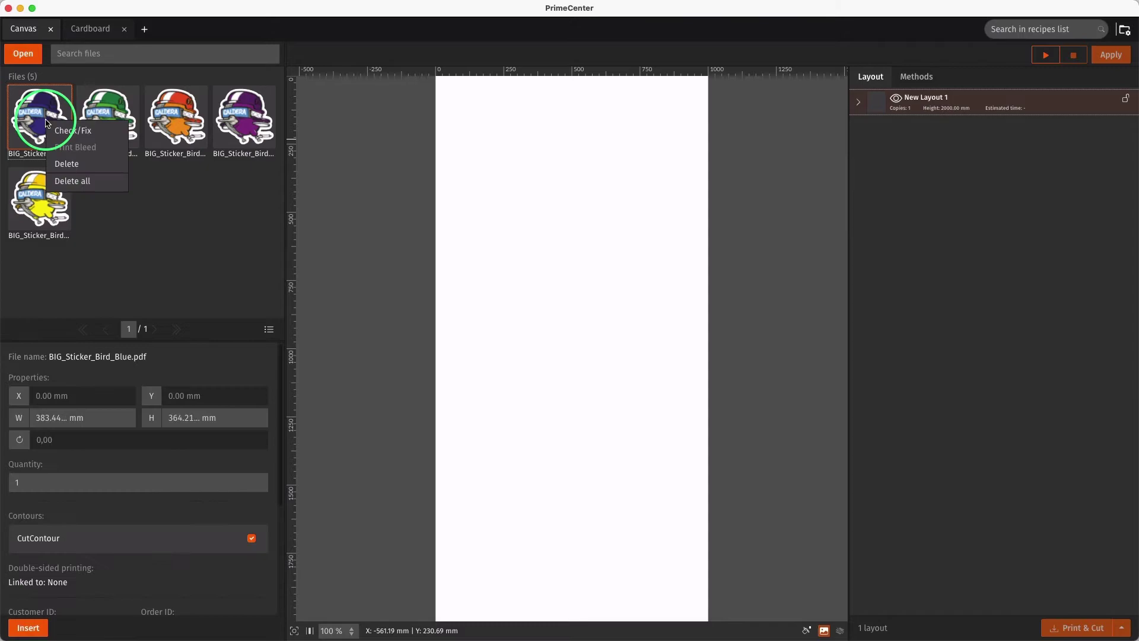
left_click(72, 130)
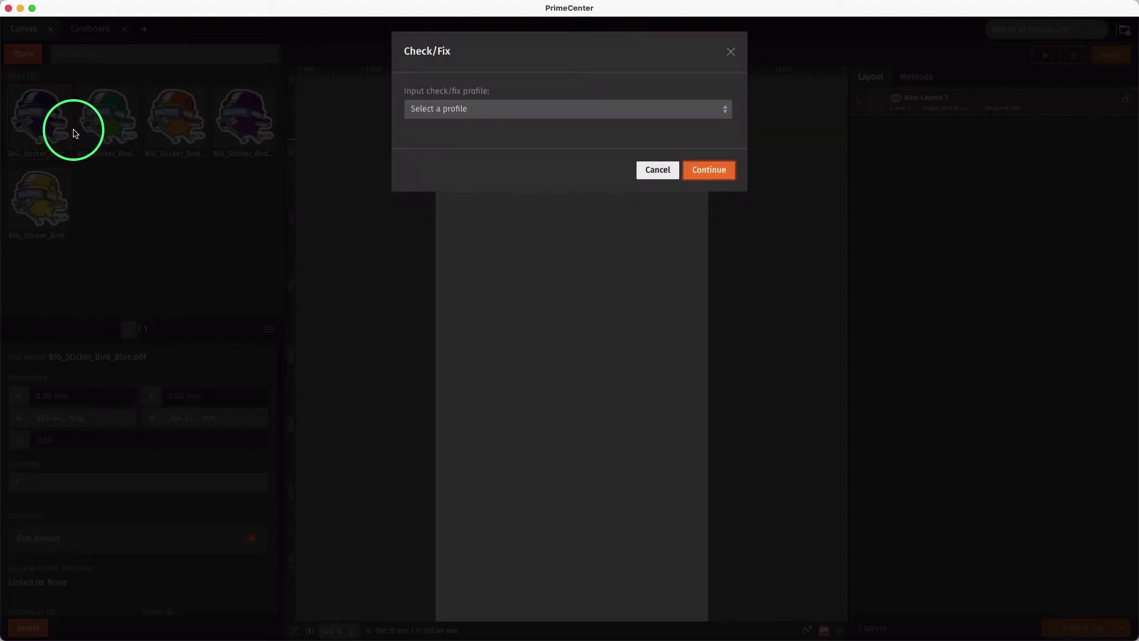
left_click(465, 110)
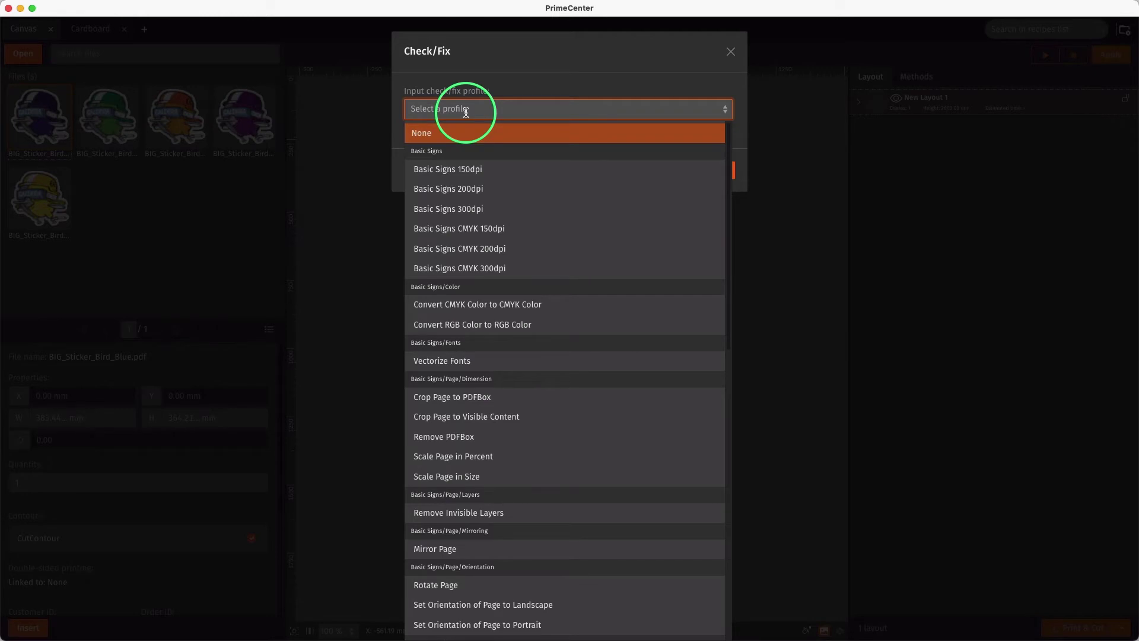
type("fill")
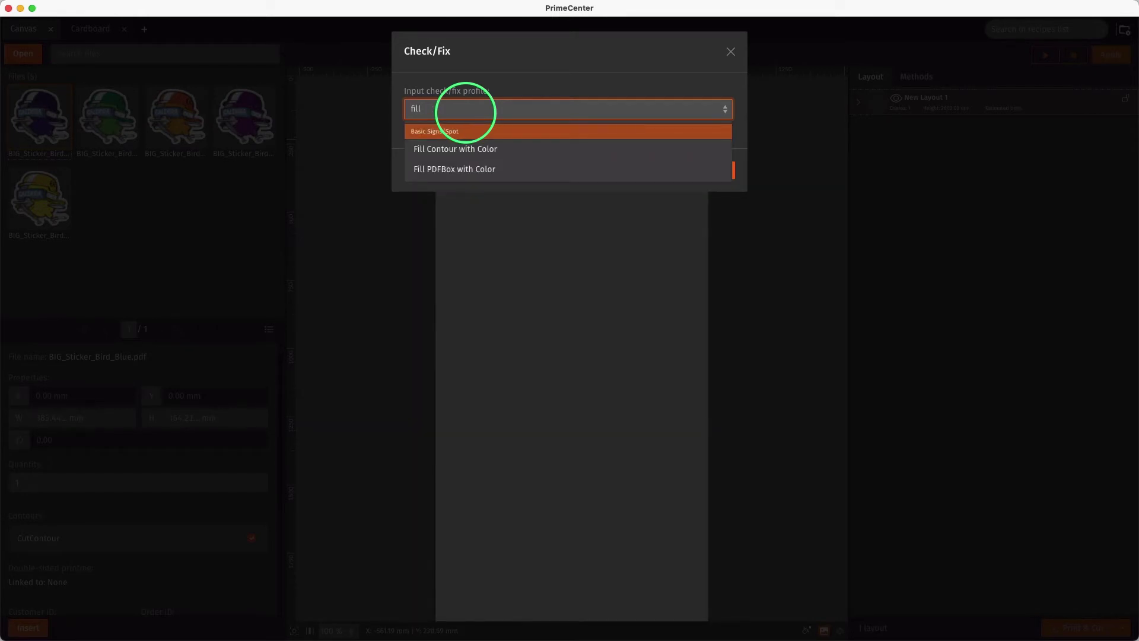
left_click(466, 149)
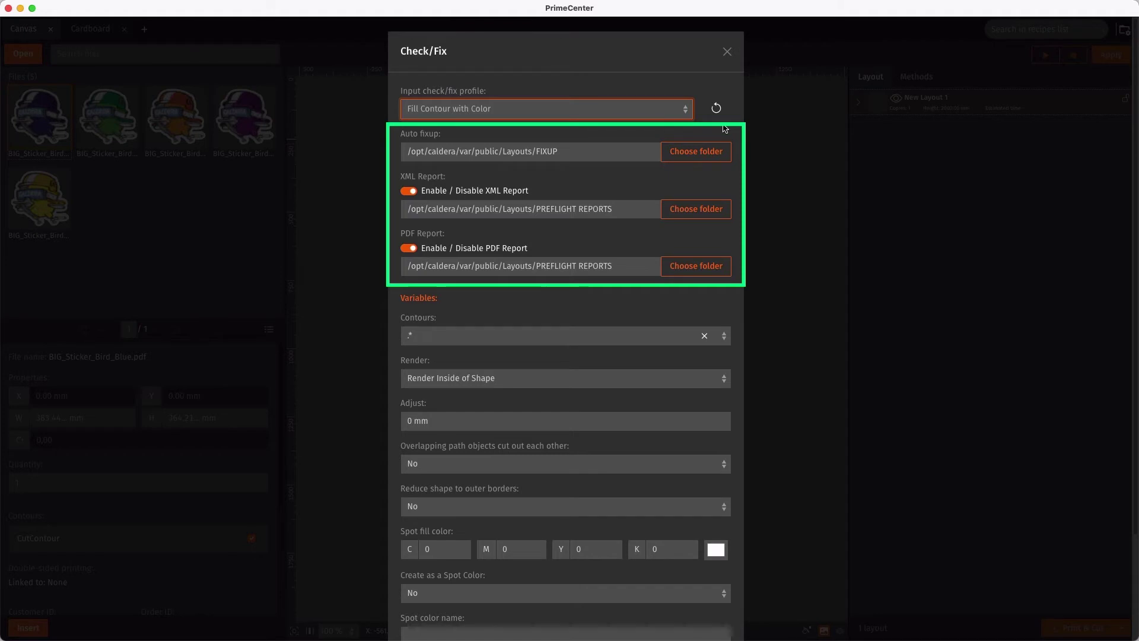
Step: Set the fill to target the CutContour contour and render inside the shape
scroll(726, 129, "down", 1)
scroll(729, 137, "down", 5)
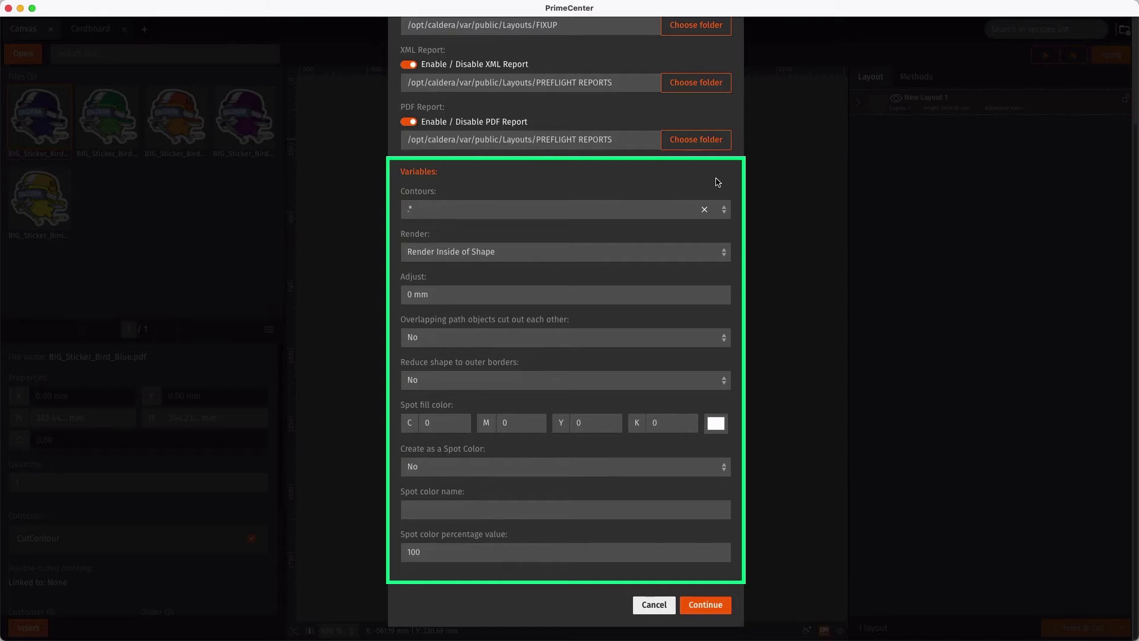
left_click(704, 209)
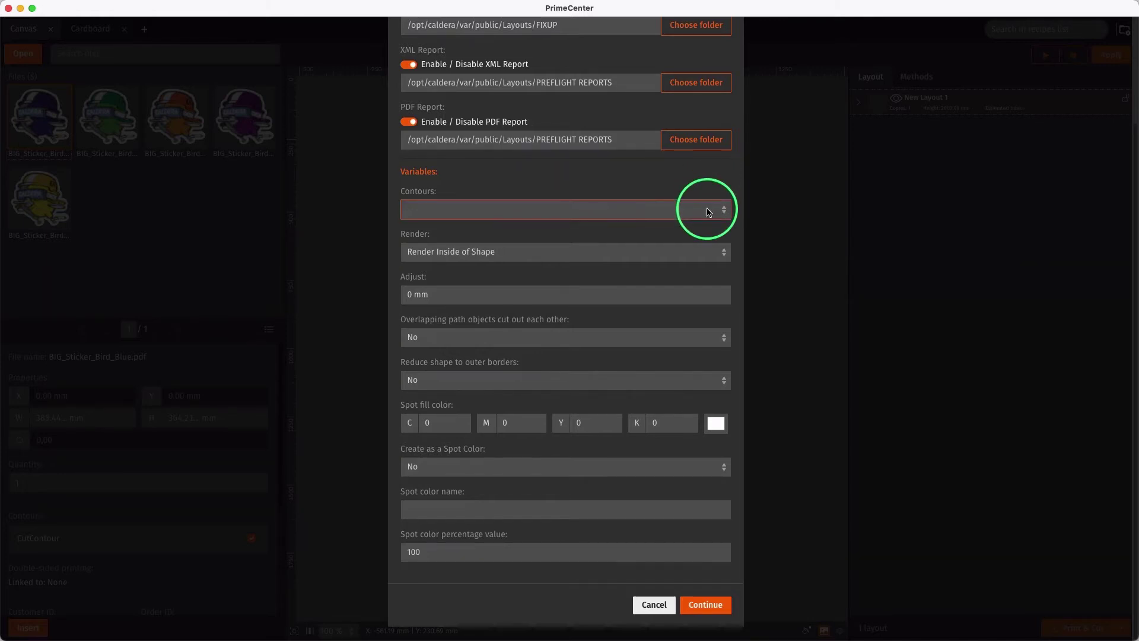
left_click(682, 208)
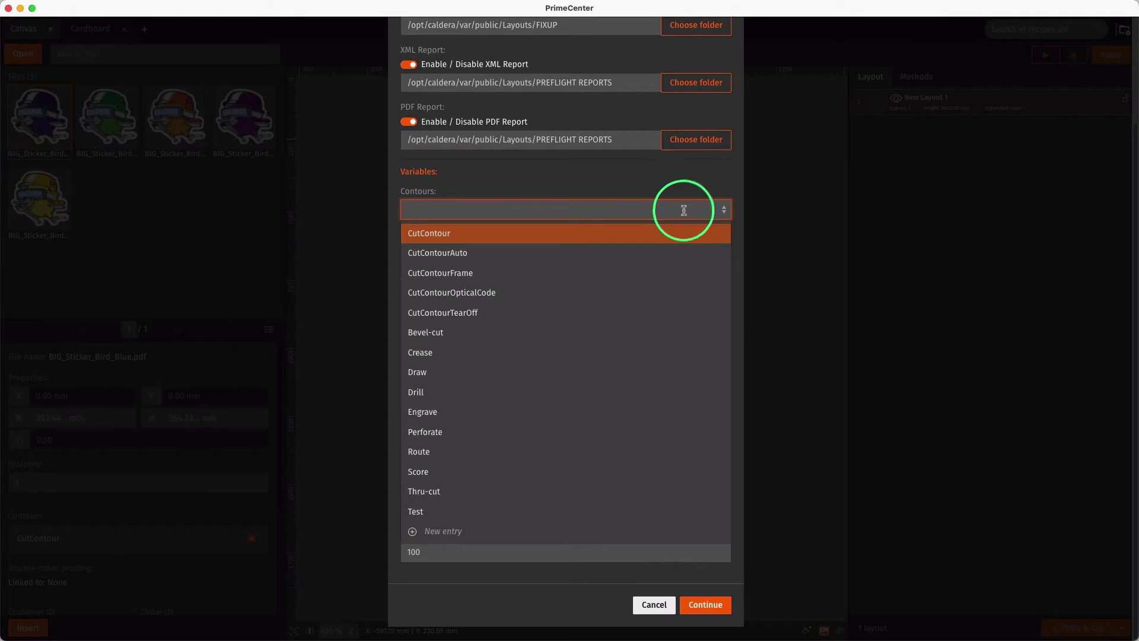
left_click(679, 236)
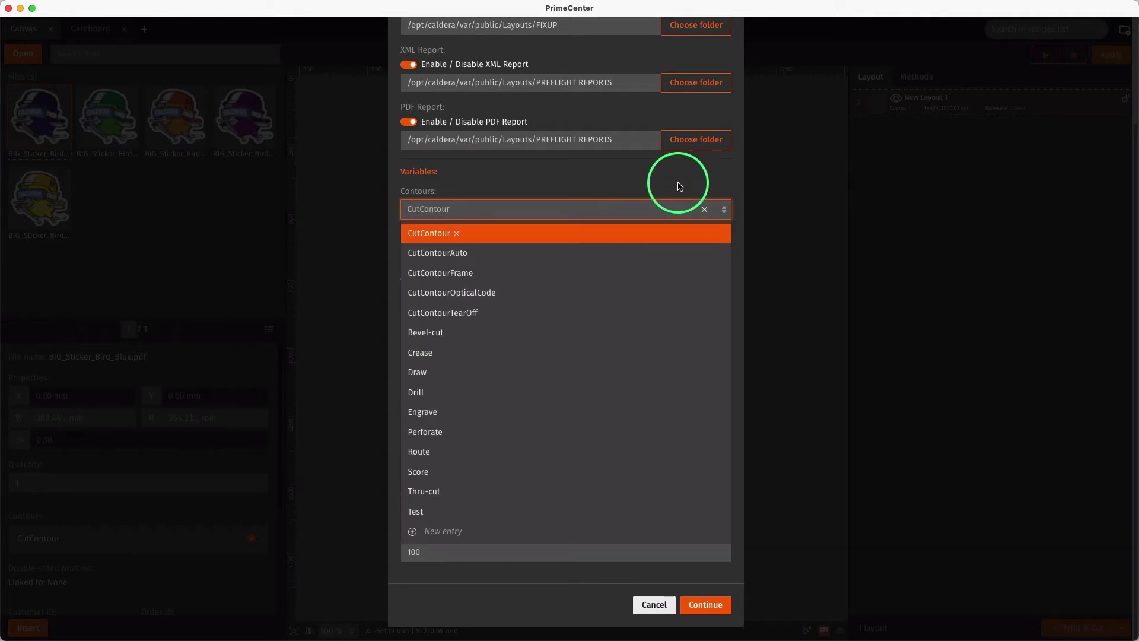
left_click(680, 186)
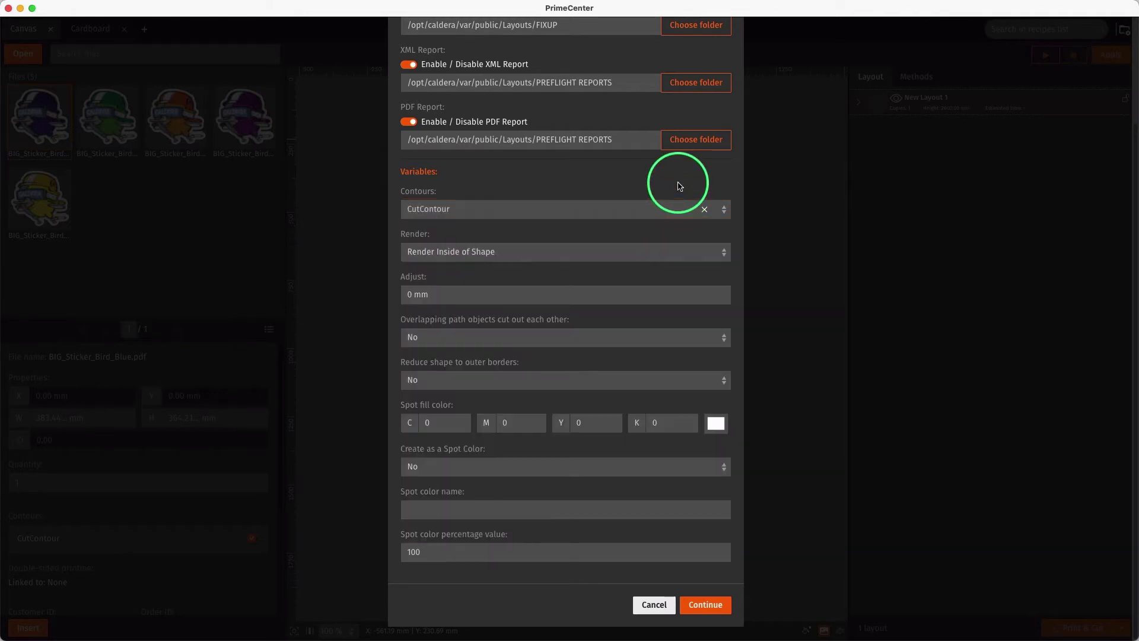
left_click(669, 253)
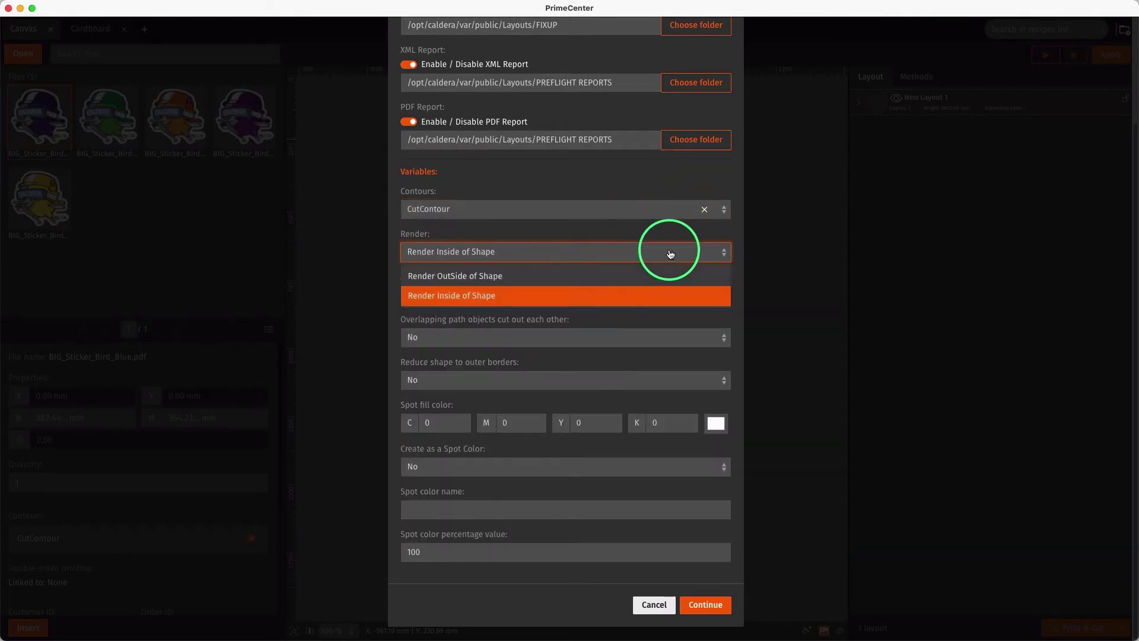
left_click(662, 295)
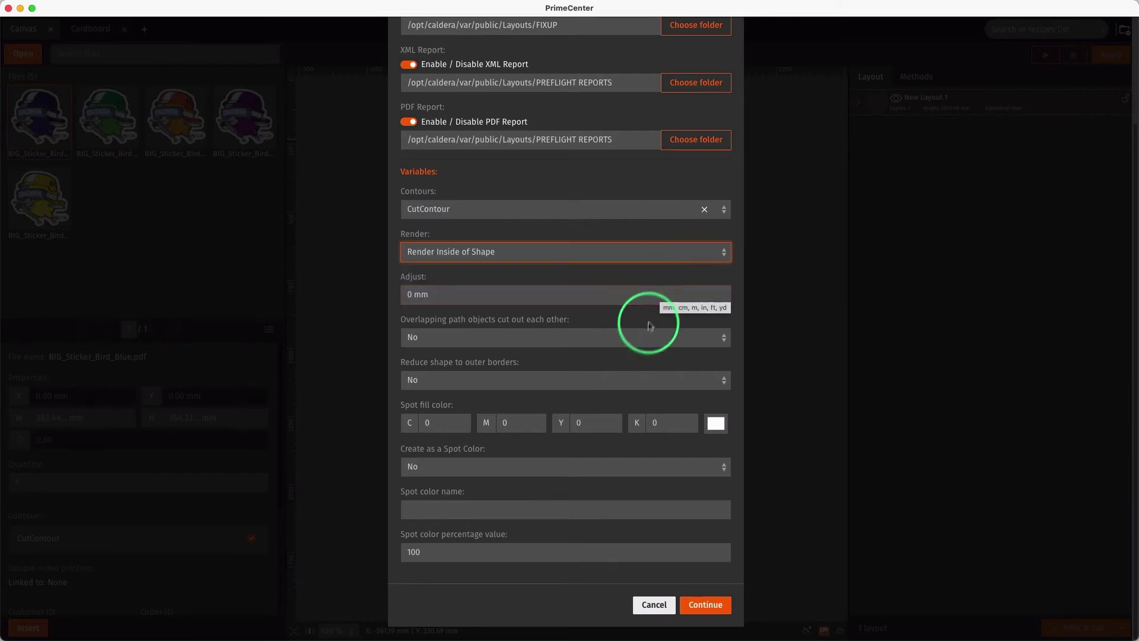
Step: Make the fill colour C0 M0 Y80 K0, created as spot colour White at 50%
double_click(591, 421)
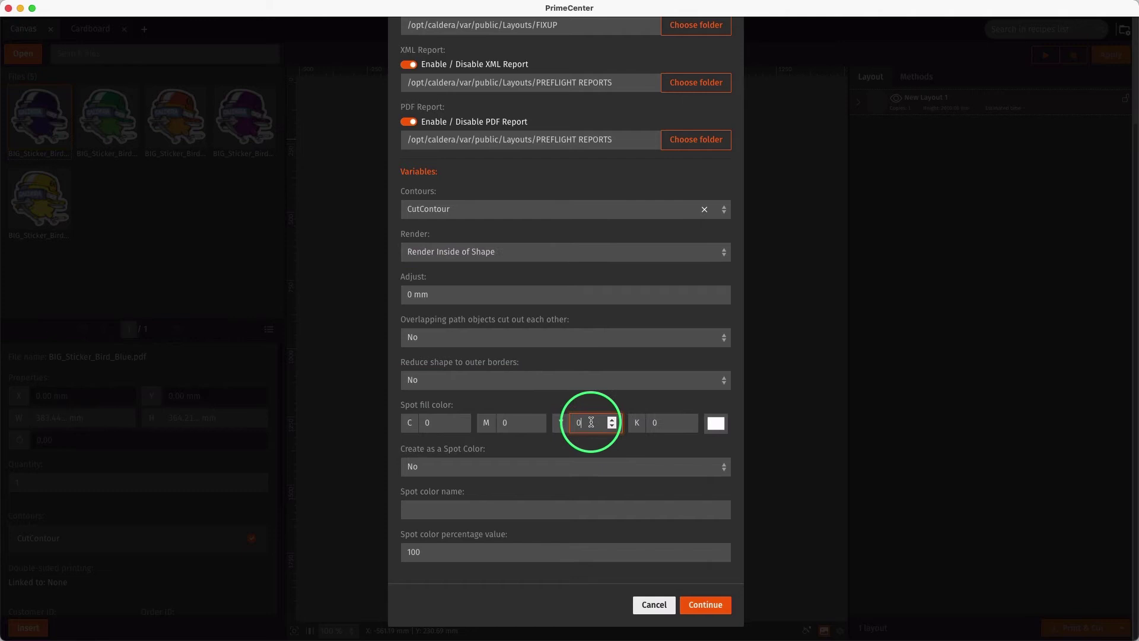
type("80")
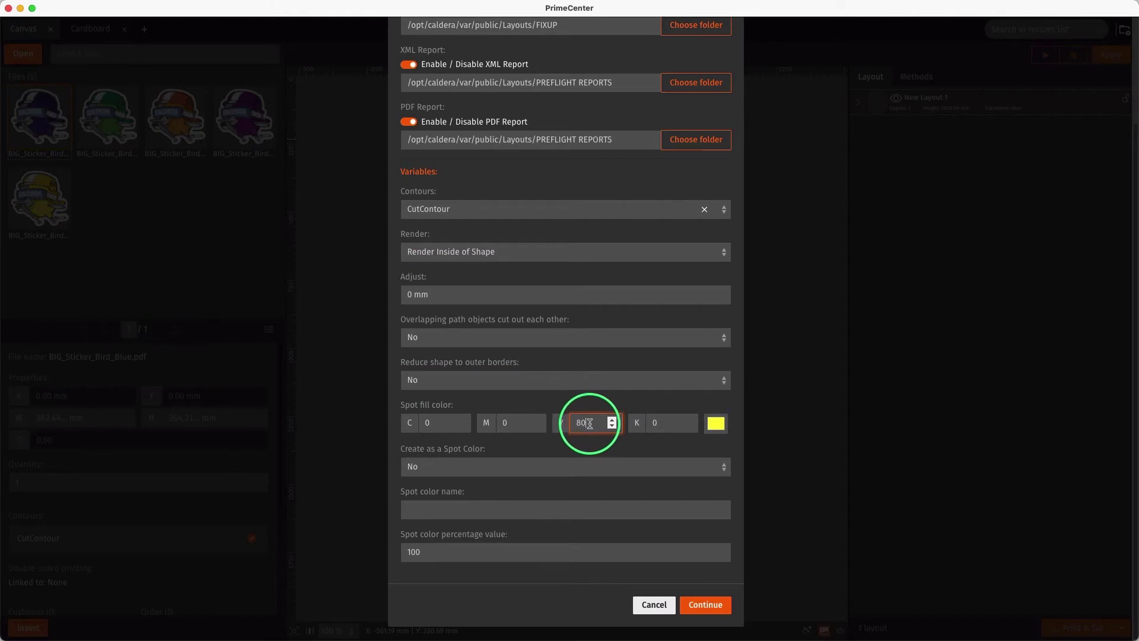
left_click(576, 471)
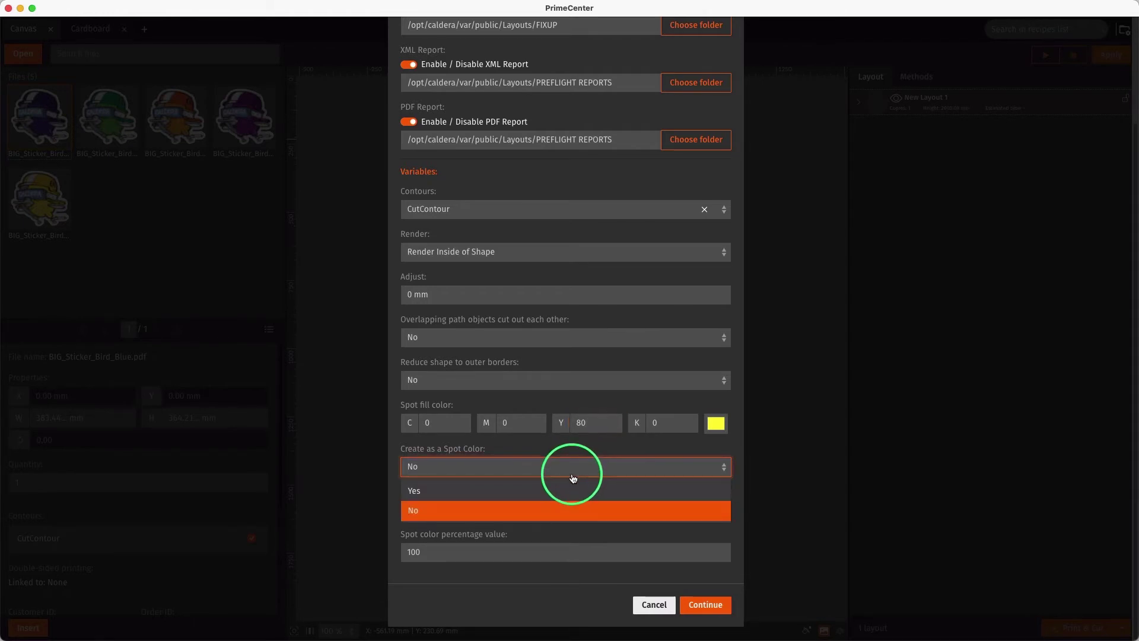
left_click(568, 489)
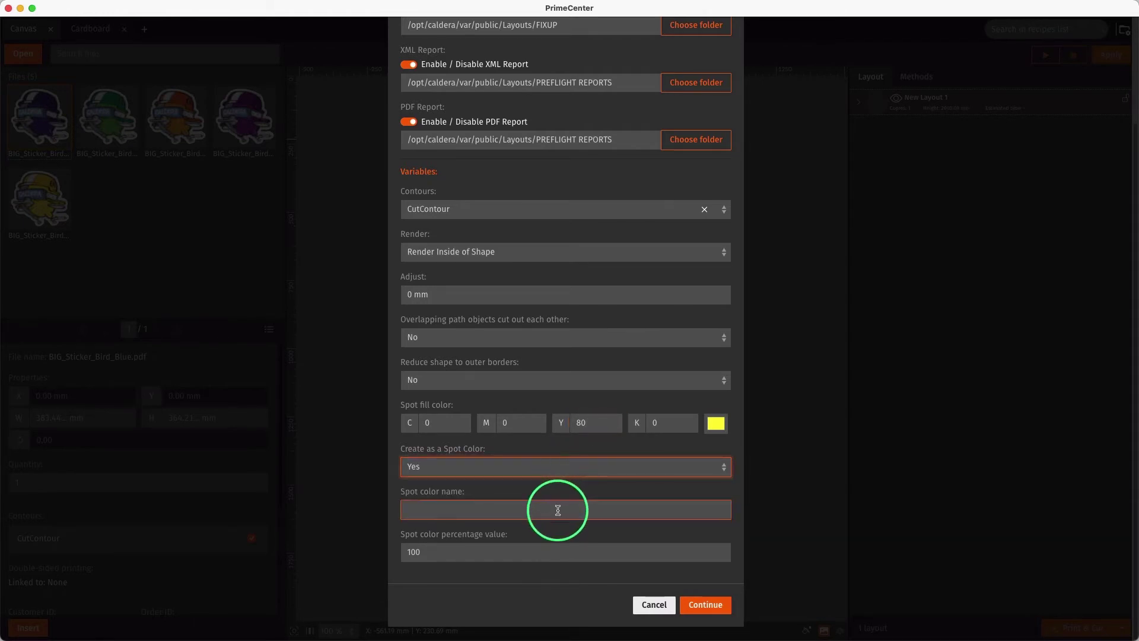
left_click(558, 510)
type("White")
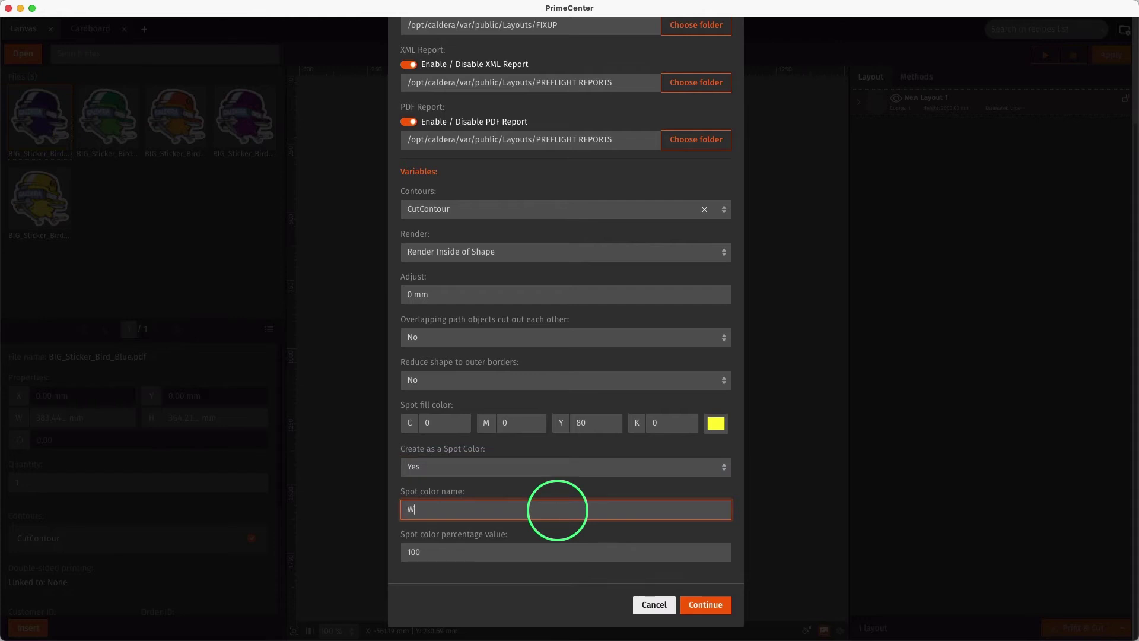
left_click(547, 552)
type("50")
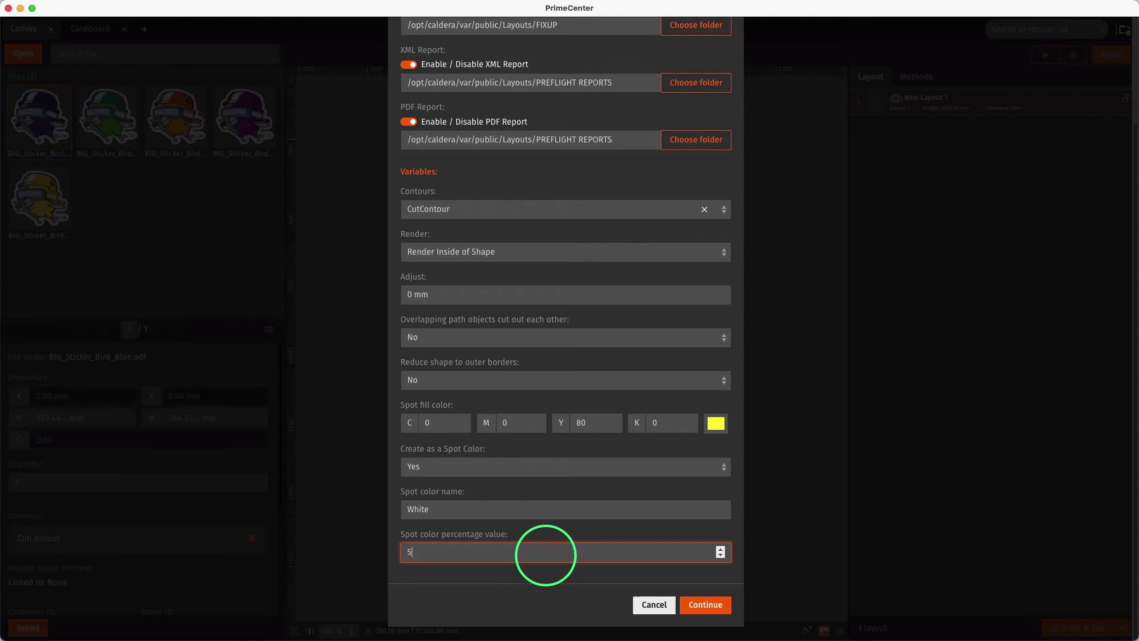
left_click(547, 579)
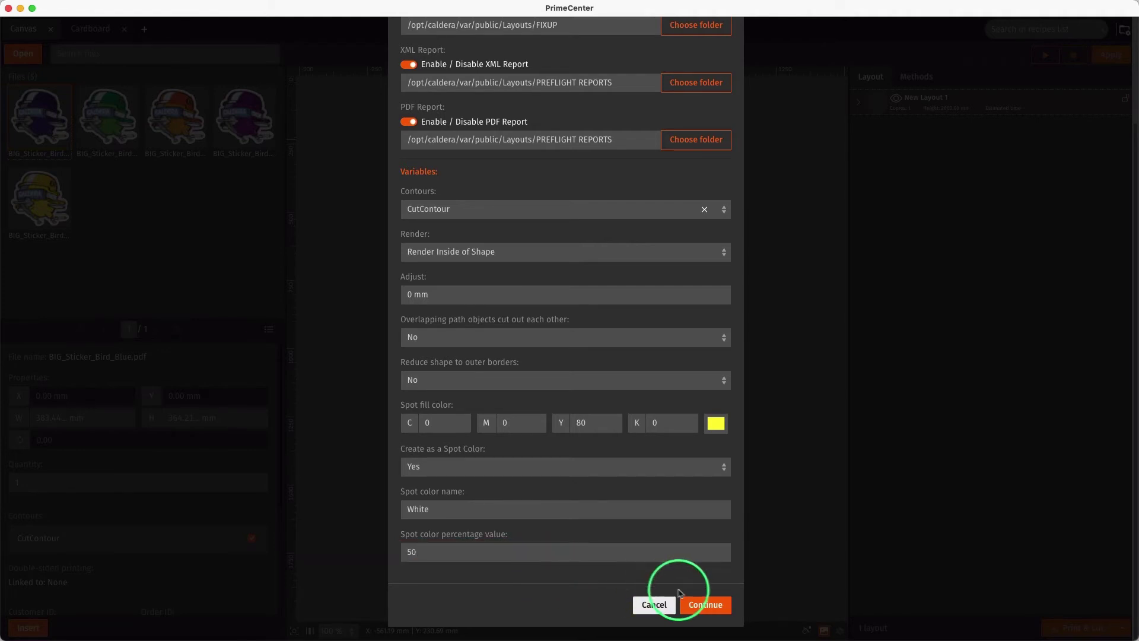
Step: Apply the fill profile to BIG_Sticker_Bird_Blue.pdf and open its PDF report
left_click(701, 605)
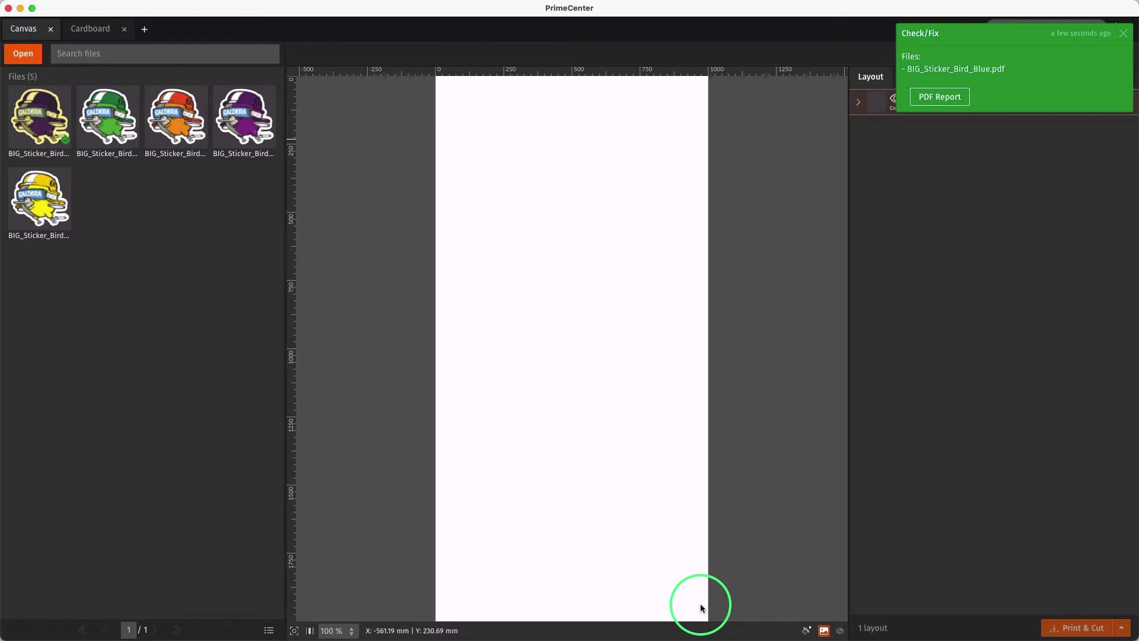
left_click(945, 103)
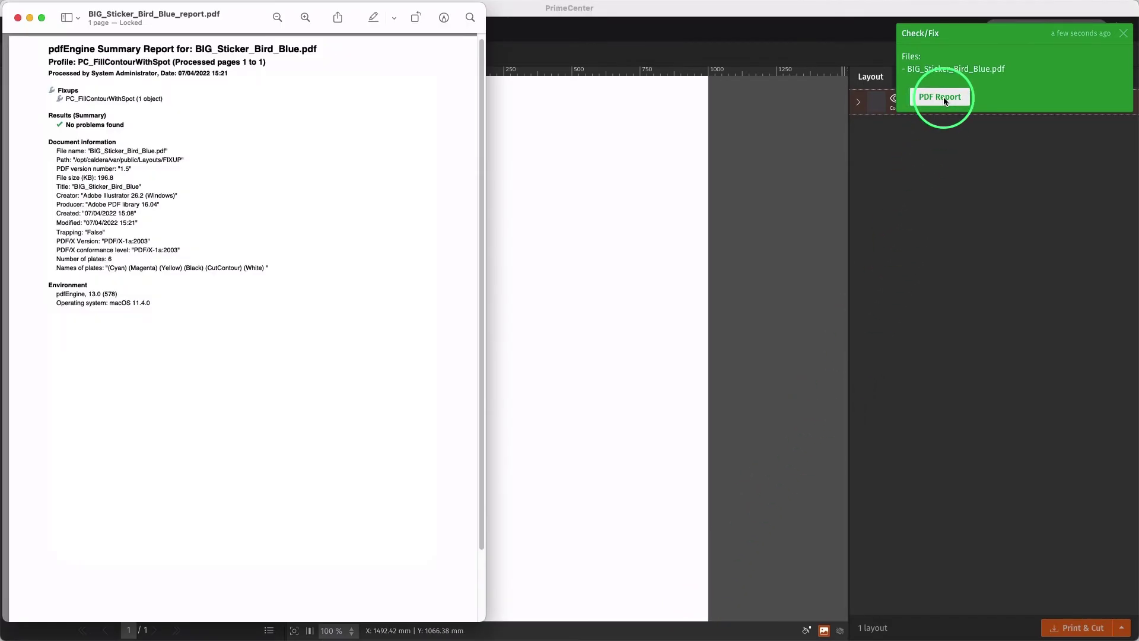
Step: Close the report, check the fixed PDF in FIXUP, then open PREFLIGHT REPORTS
left_click(18, 17)
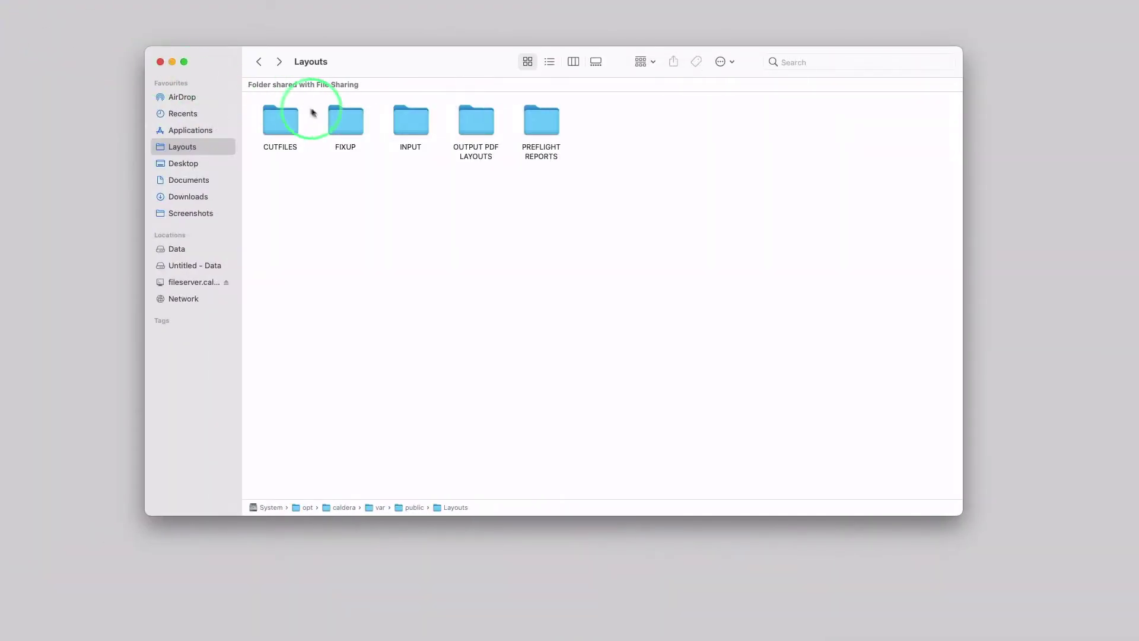
left_click(344, 119)
double_click(344, 119)
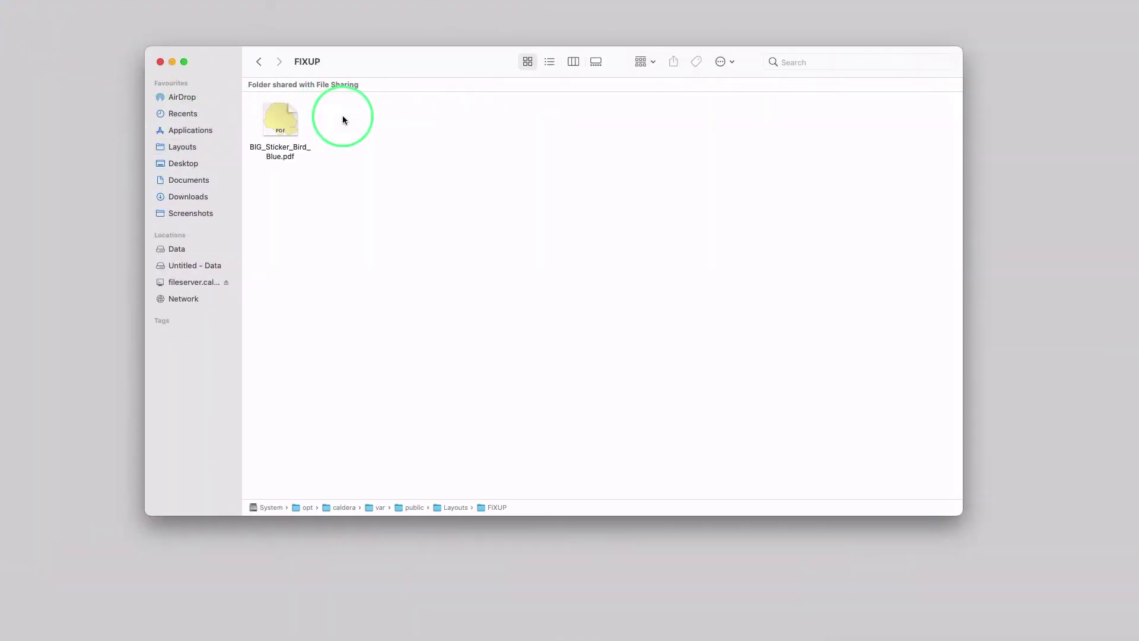
left_click(258, 61)
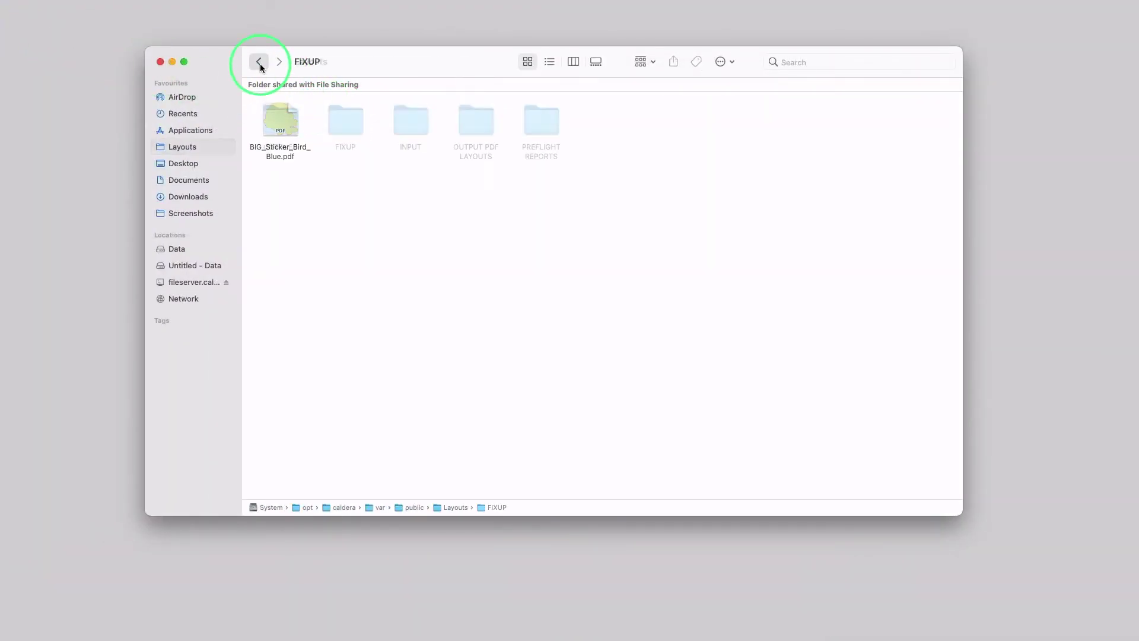
double_click(541, 124)
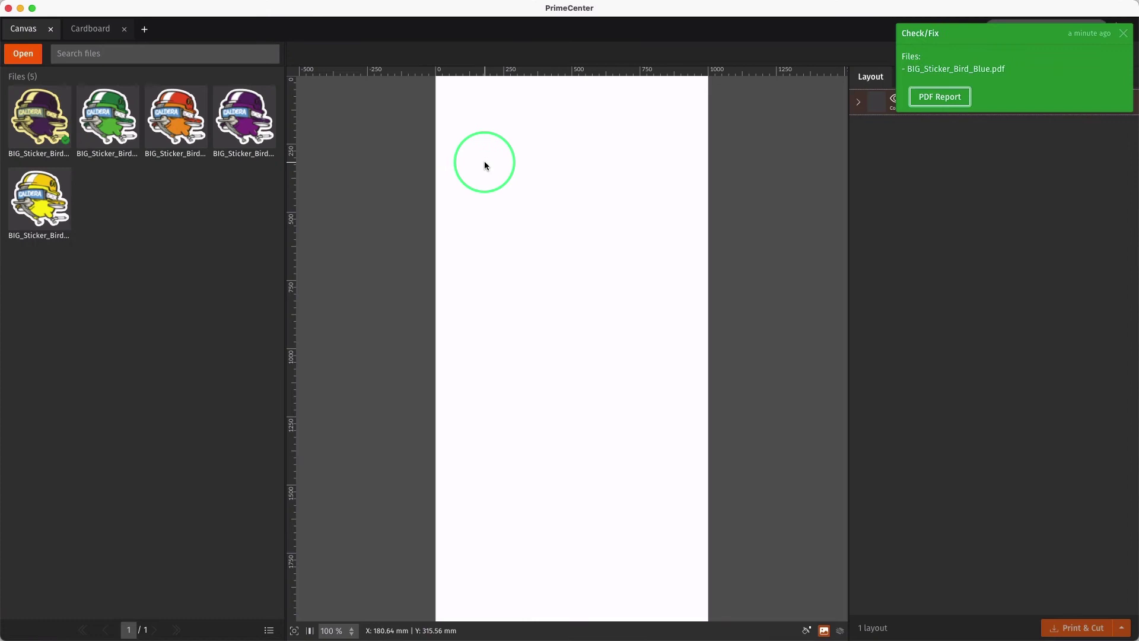
Step: Place the blue bird sticker near the page top and select the other four stickers
left_click(39, 118)
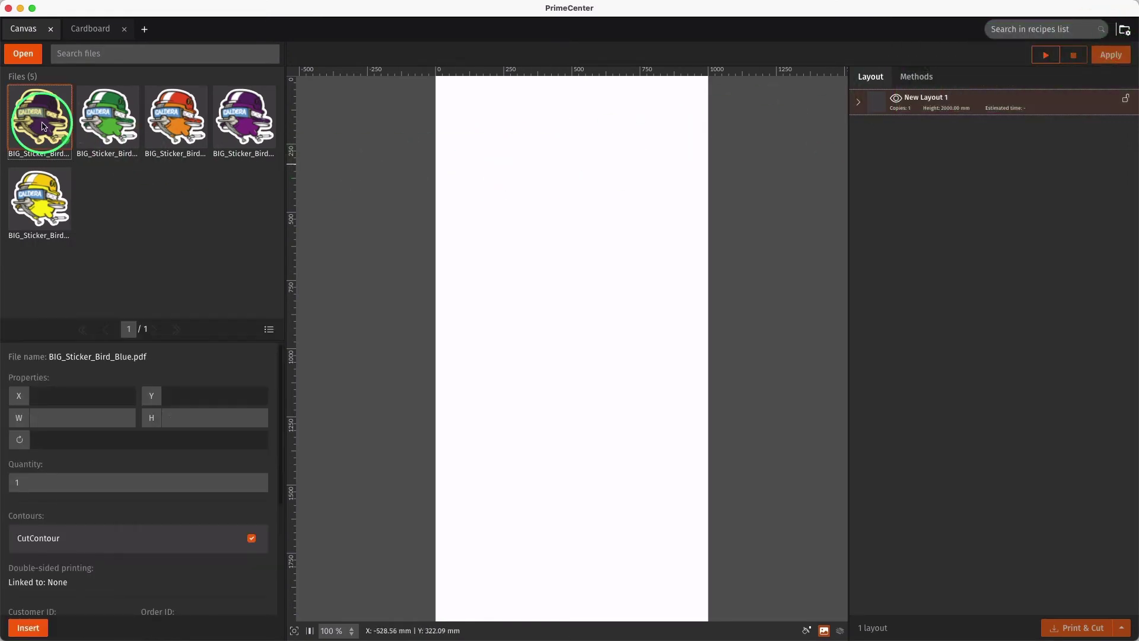
left_click_drag(69, 135, 579, 181)
left_click_drag(246, 182, 118, 128)
left_click(45, 197, "super")
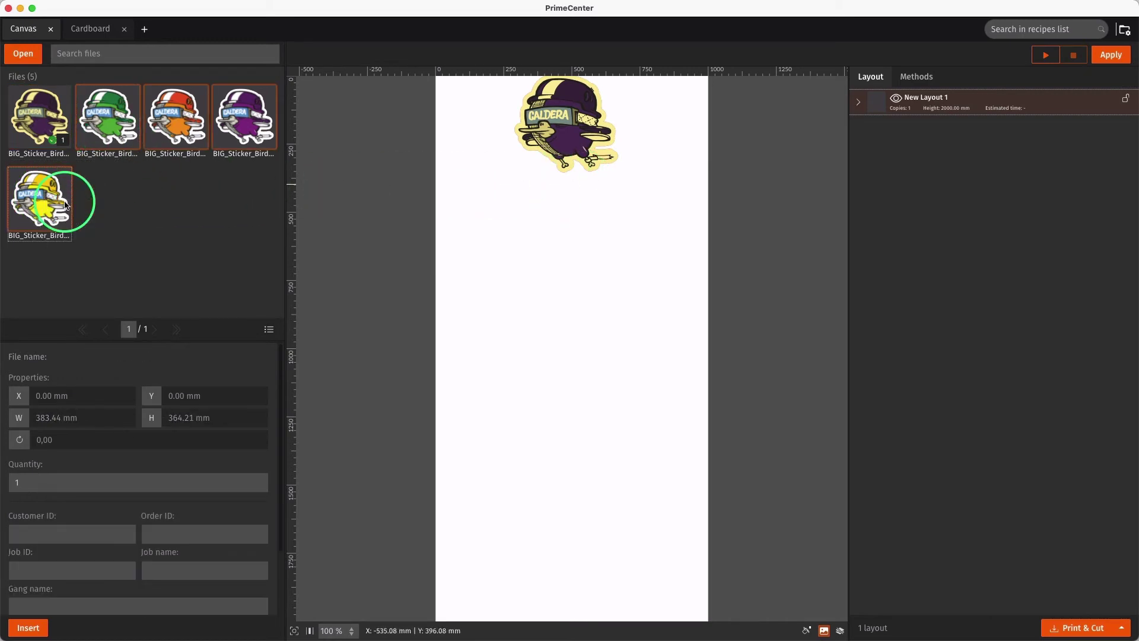
Step: Run Check/Fix with Fill Contour with Color on the four selected stickers
key("super+k")
left_click(438, 110)
type("fill")
left_click(442, 149)
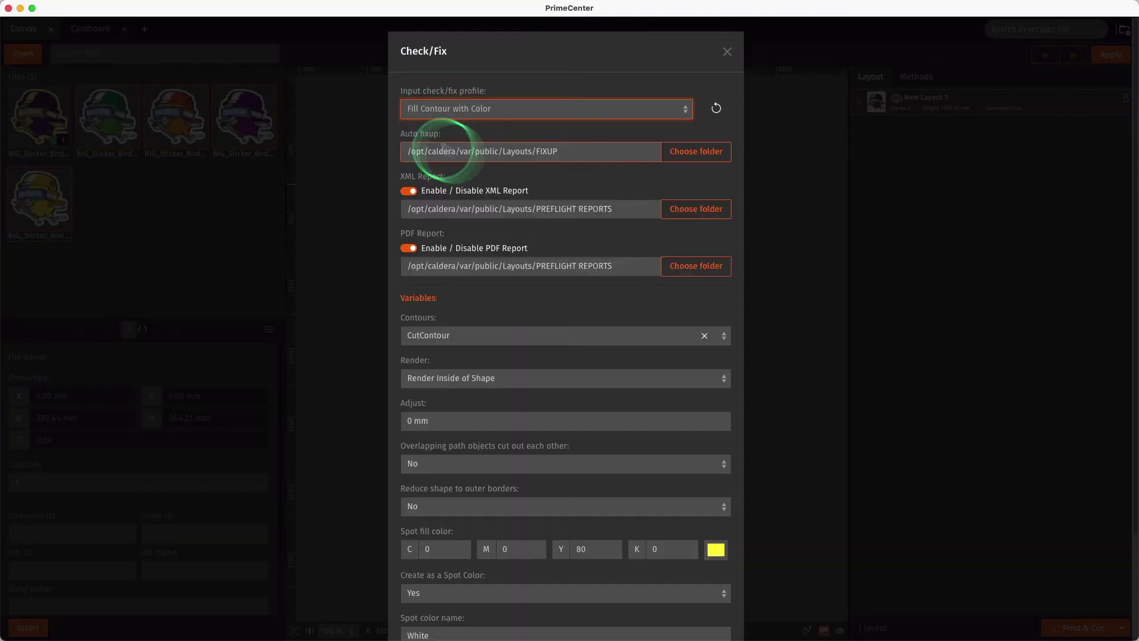
scroll(580, 274, "down", 4)
left_click(712, 603)
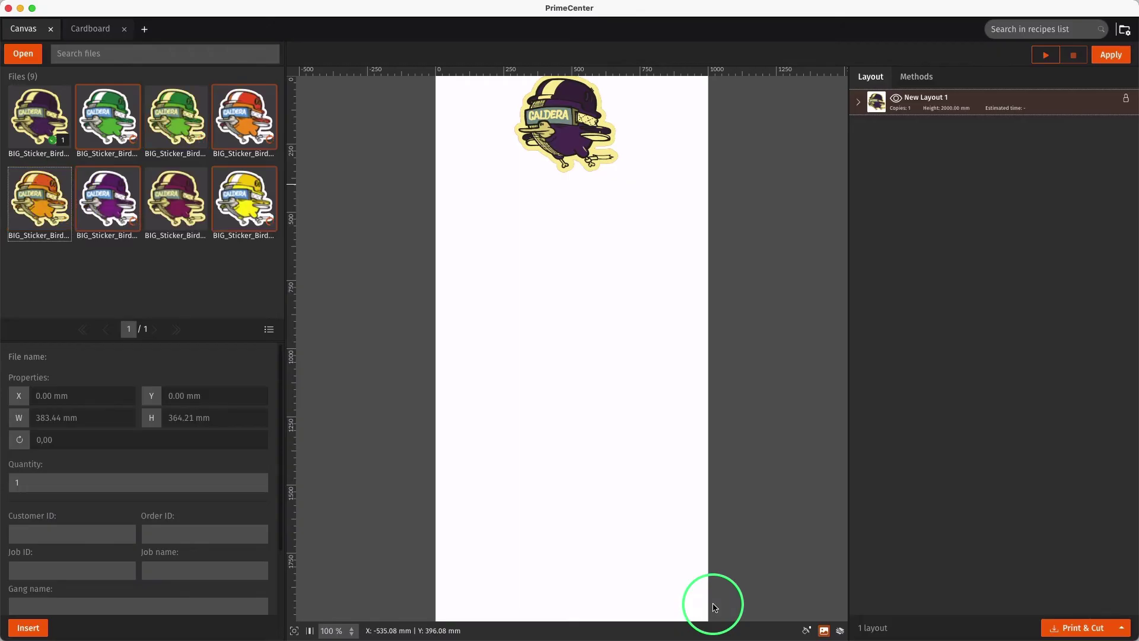
Step: Place the four fixed stickers onto the page and start nesting them into a layout
left_click_drag(260, 286, 93, 133)
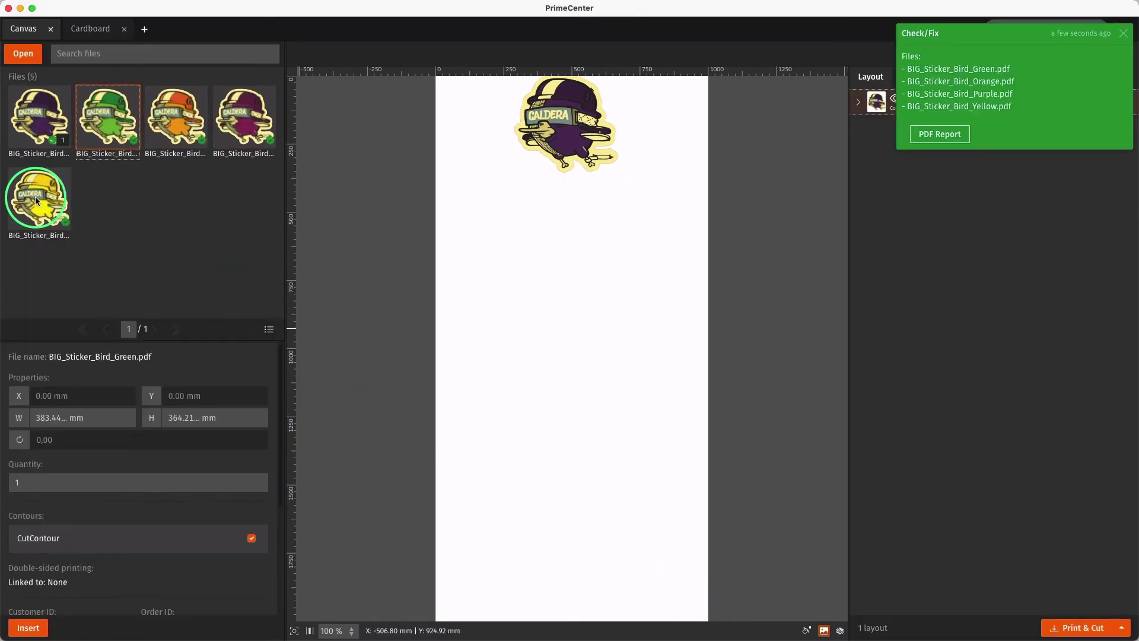
left_click_drag(39, 199, 610, 326)
left_click(1115, 40)
left_click(1115, 55)
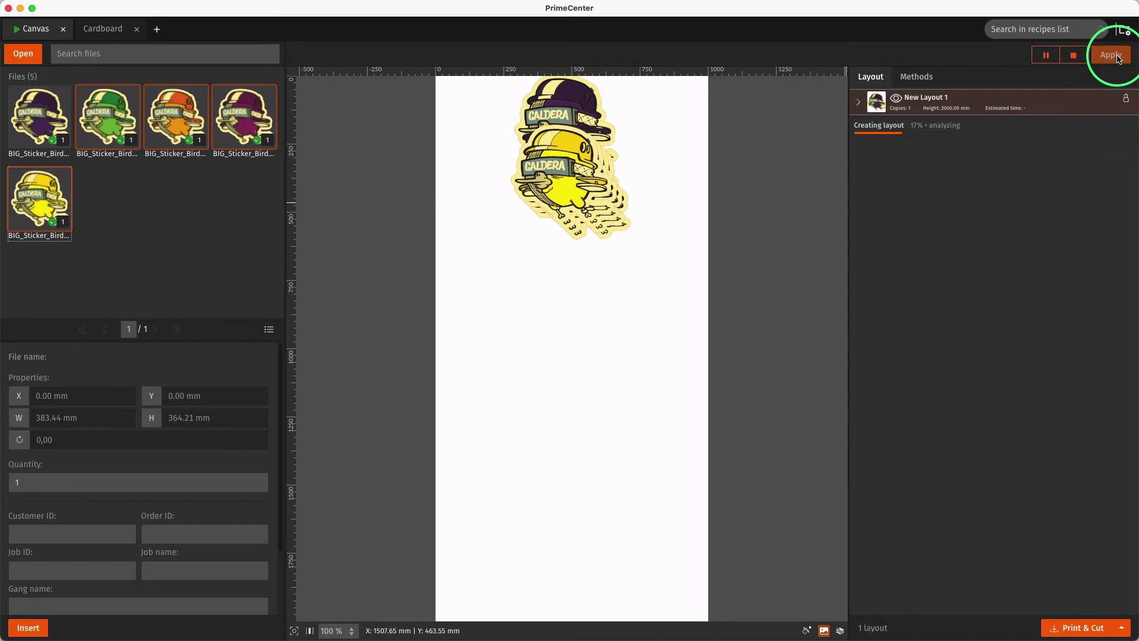
Step: Show the Nest 1 - Canvas - 1 nested layout on the page
left_click(1017, 130)
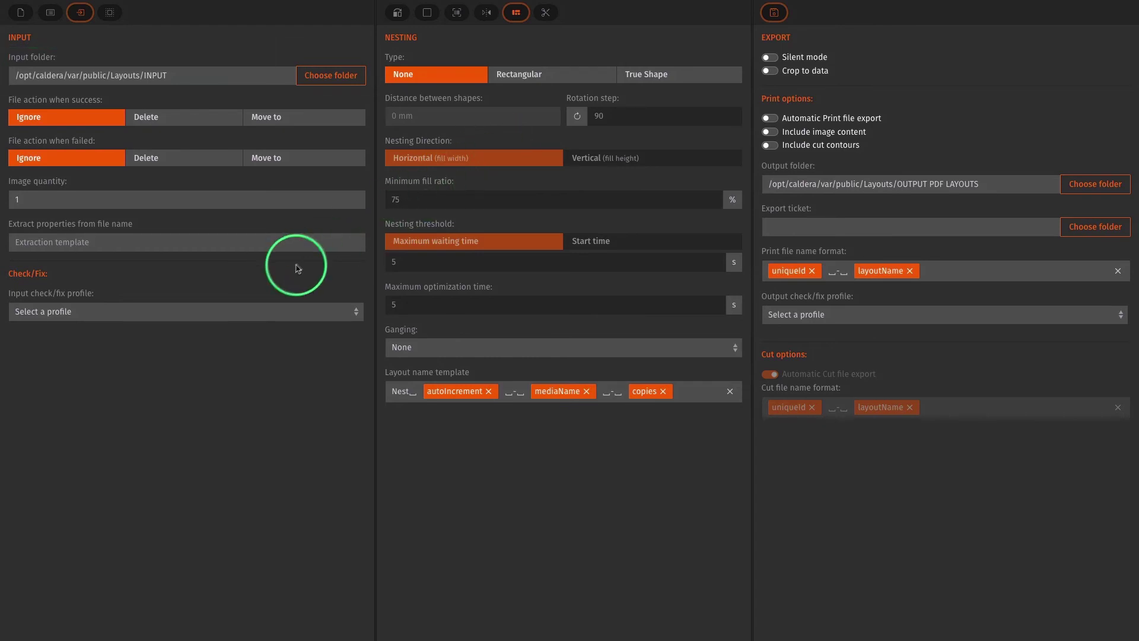
Step: Set the recipe's input check/fix profile to Fill Contour with Color
left_click(215, 311)
type("fill")
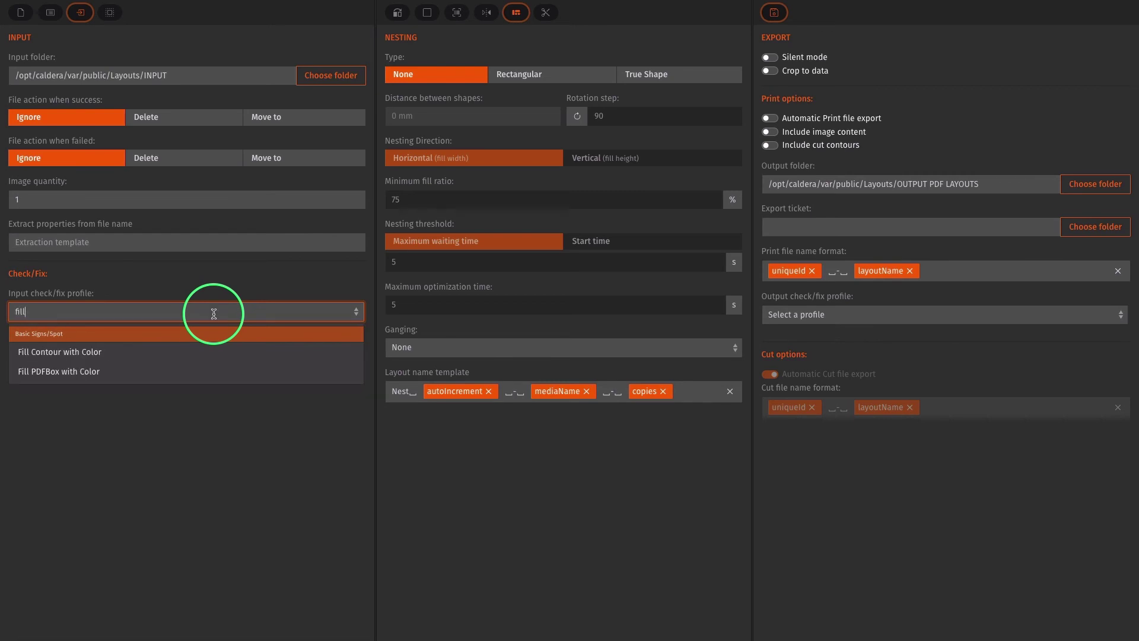
left_click(203, 348)
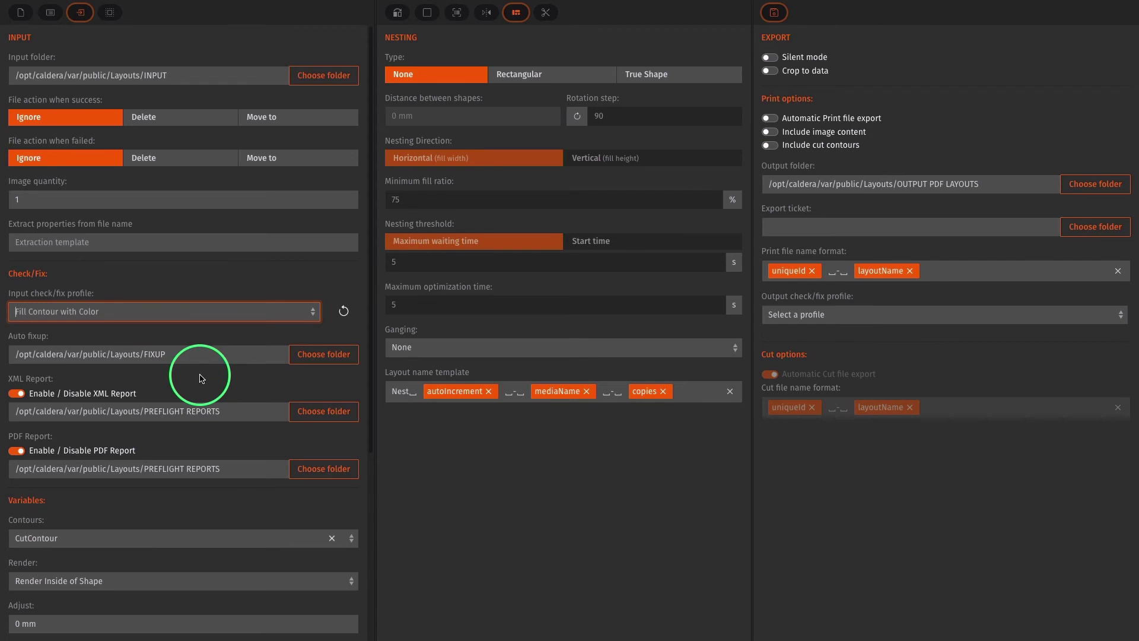
Step: Change the spot fill colour to C0 M80 Y0 K0
scroll(199, 378, "down", 5)
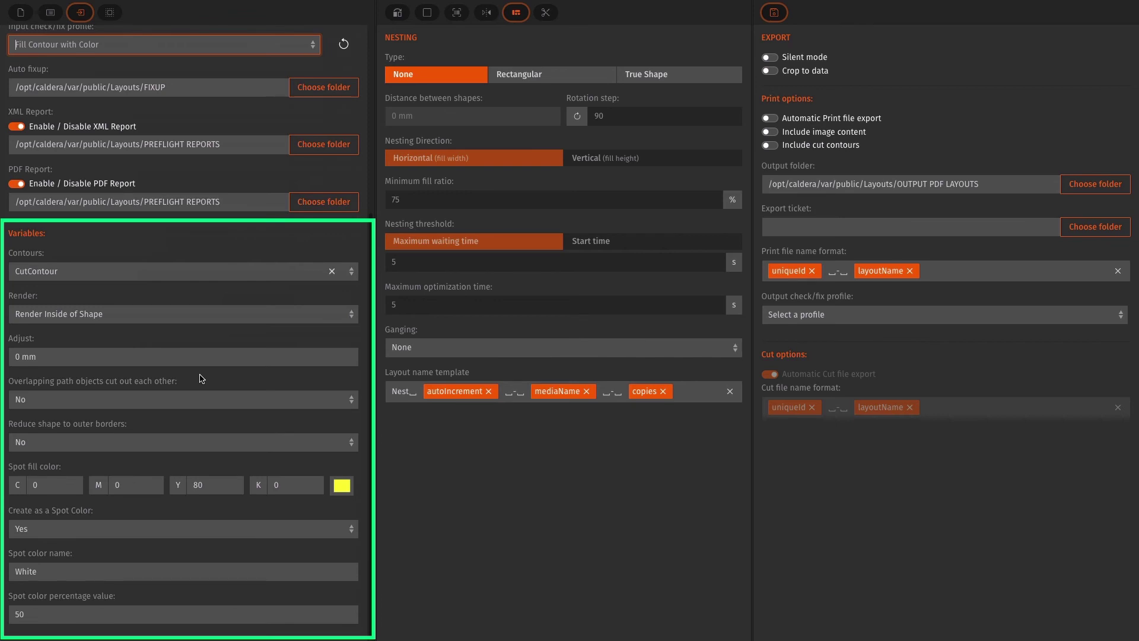
left_click(201, 483)
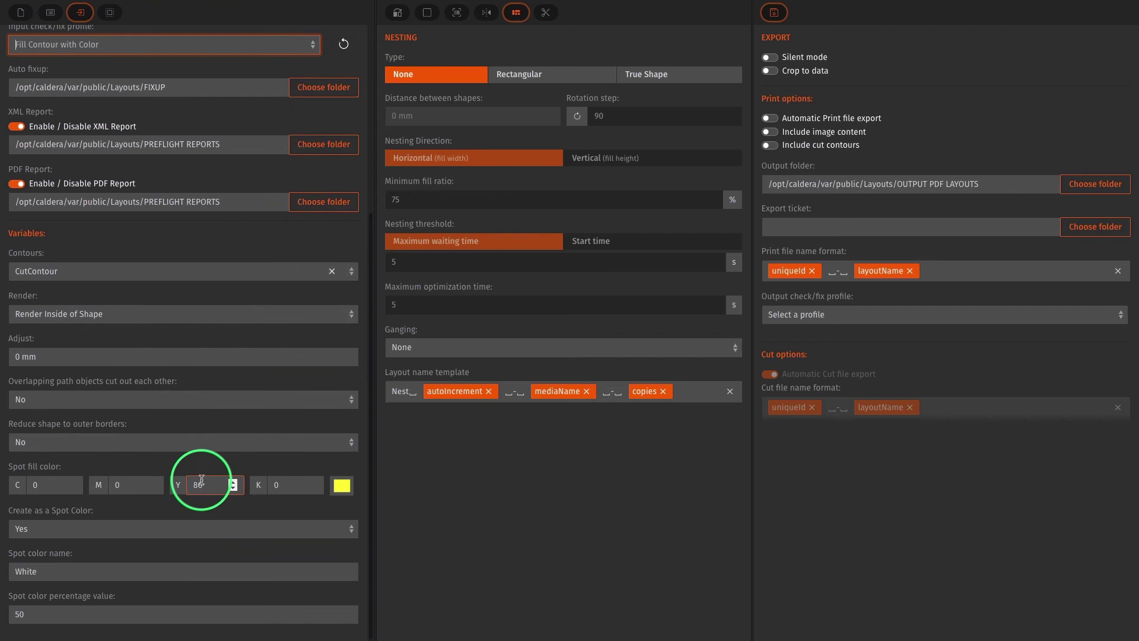
key("BackSpace")
key("BackSpace")
type("0")
left_click(131, 484)
type("80")
left_click(115, 510)
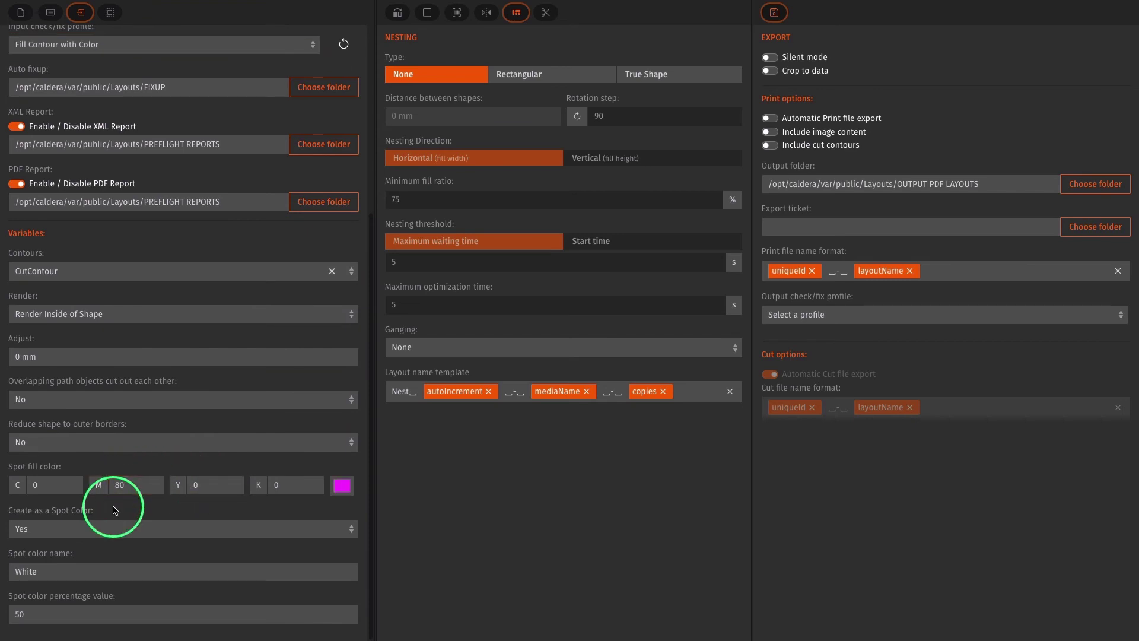
Step: Nest by True Shape with 2 mm distance between shapes
left_click(647, 75)
left_click(393, 116)
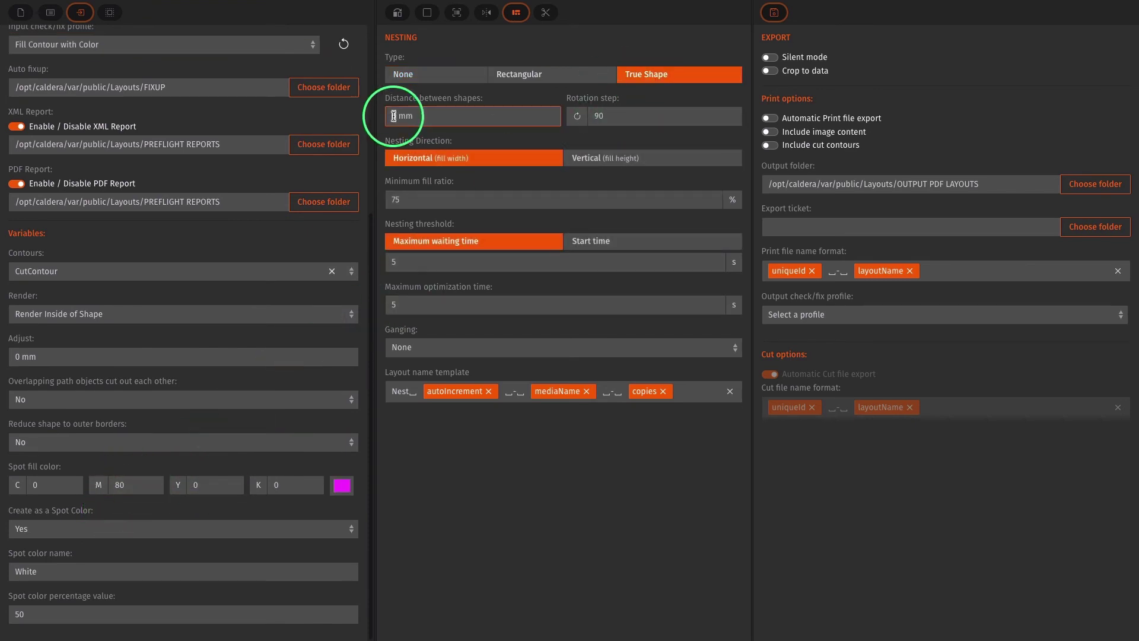
type("2")
left_click(393, 304)
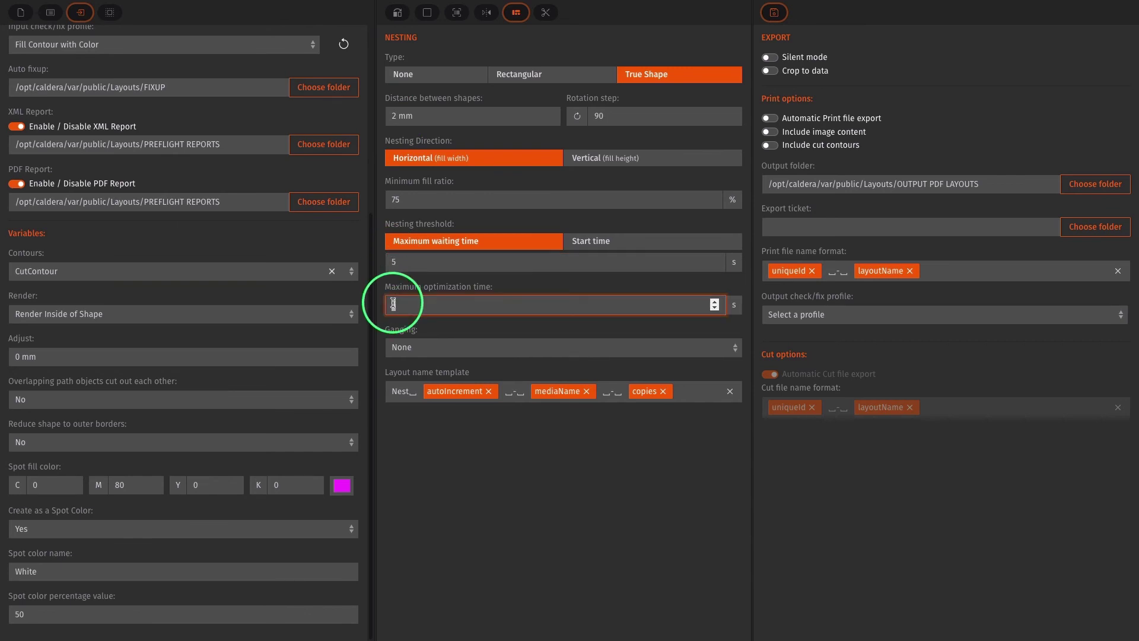
Step: Choose PDF Cutter with cut marks enabled and start the recipe on Cardboard
left_click(547, 17)
left_click(510, 75)
left_click(496, 113)
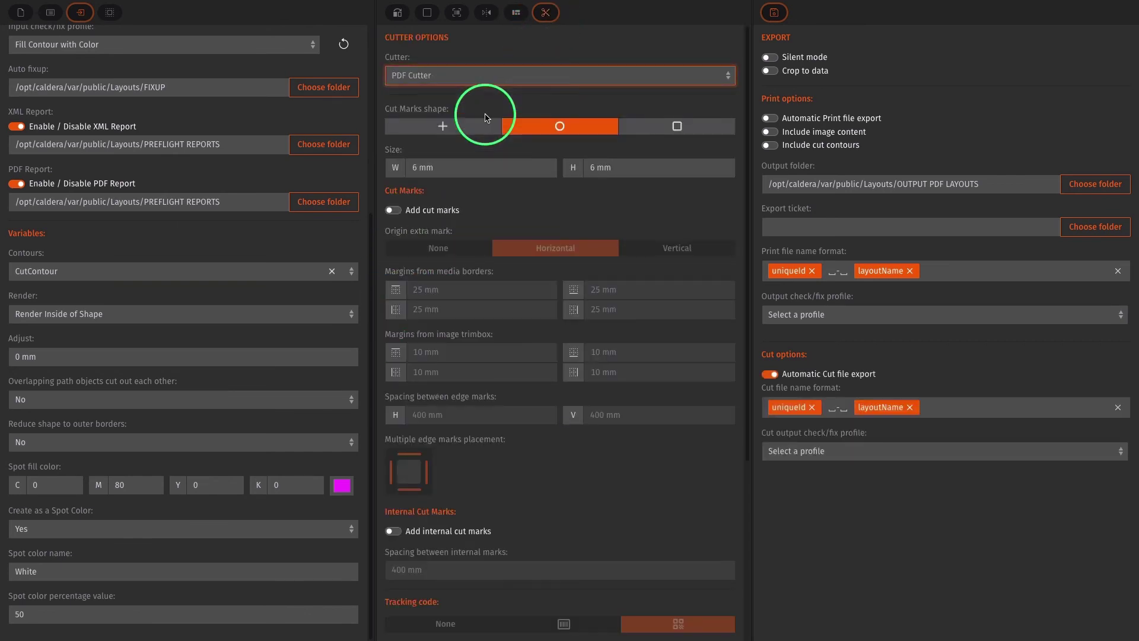
left_click(393, 210)
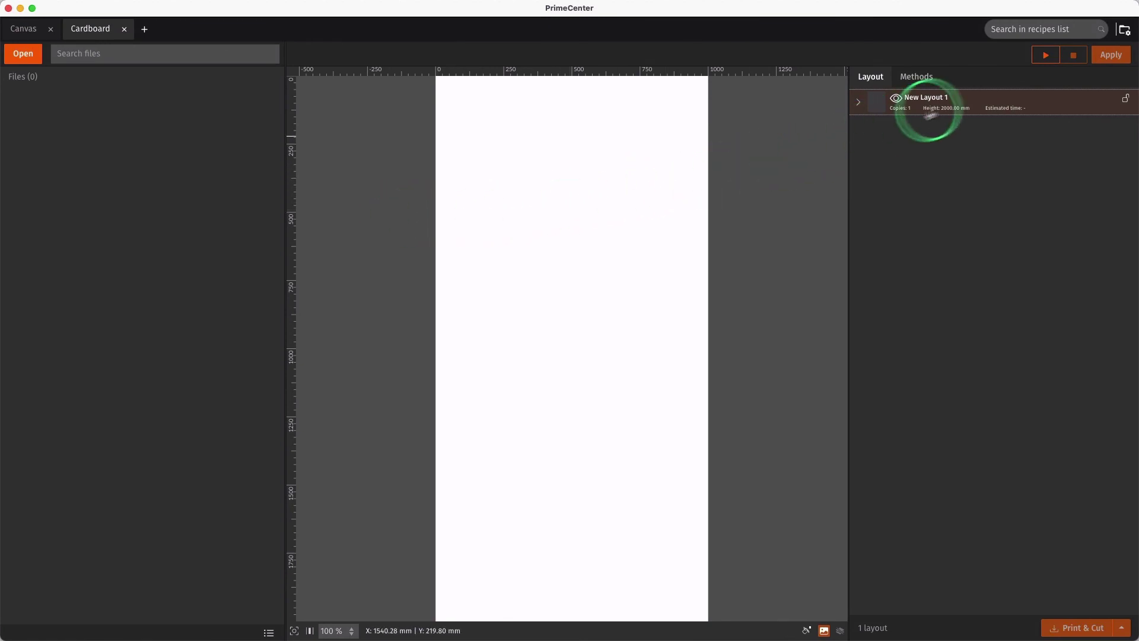
left_click(1044, 57)
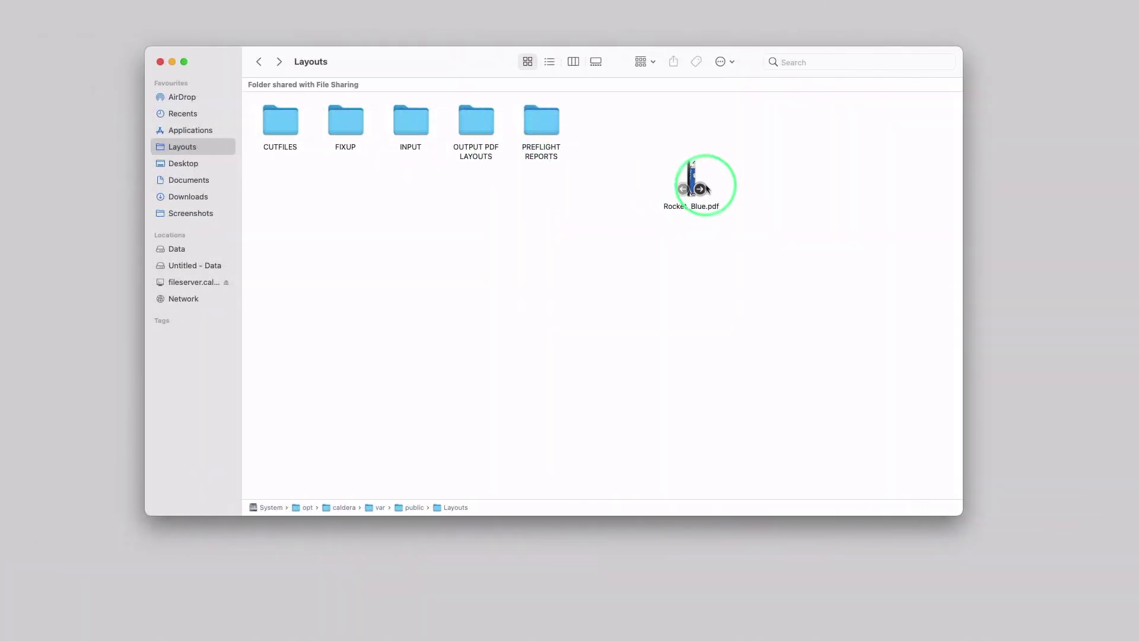
Step: Drag Rocket_Blue.pdf into the INPUT hot folder to feed the Cardboard recipe
left_click(694, 172)
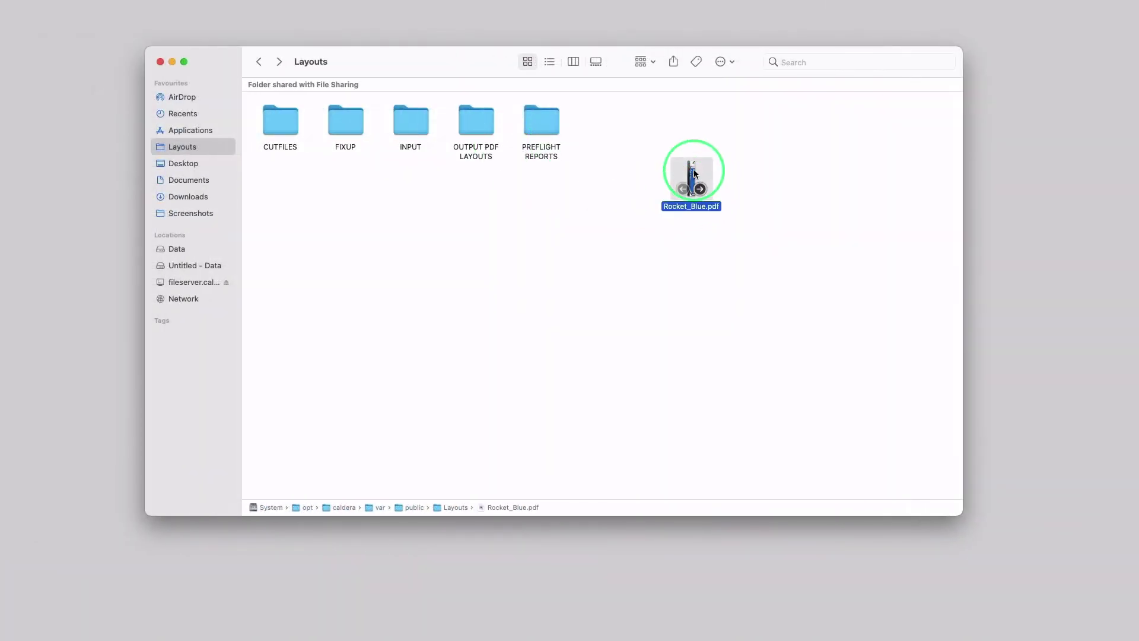
left_click_drag(694, 172, 407, 104)
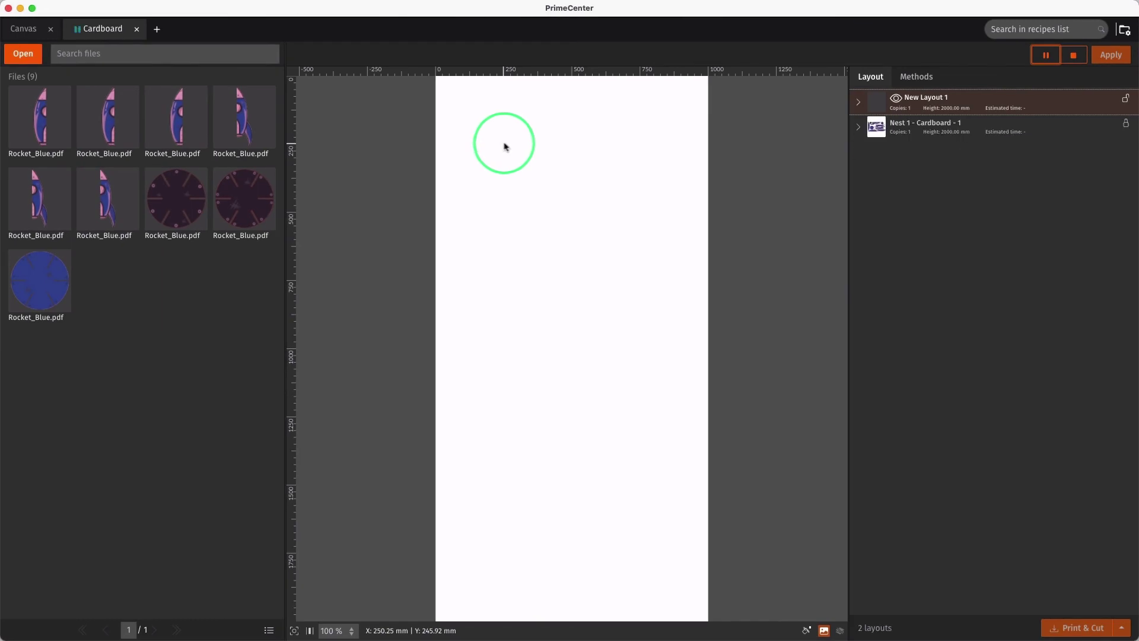
Step: Show the Nest 1 - Cardboard - 1 rocket layout, then check the PREFLIGHT REPORTS folder for Rocket_Blue reports
left_click(908, 137)
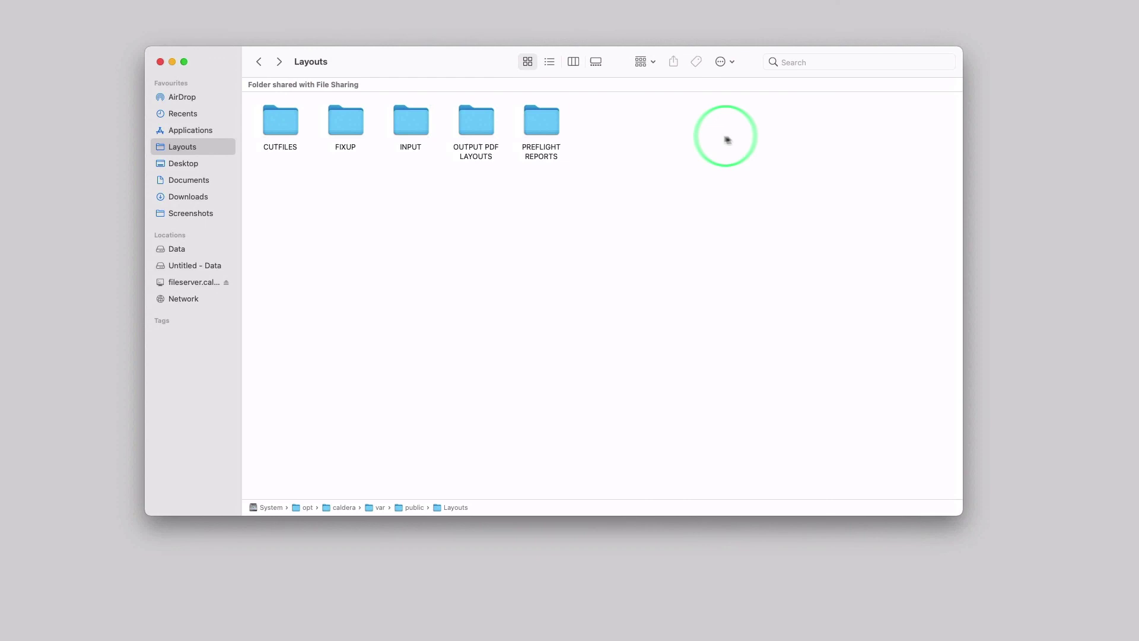
double_click(533, 121)
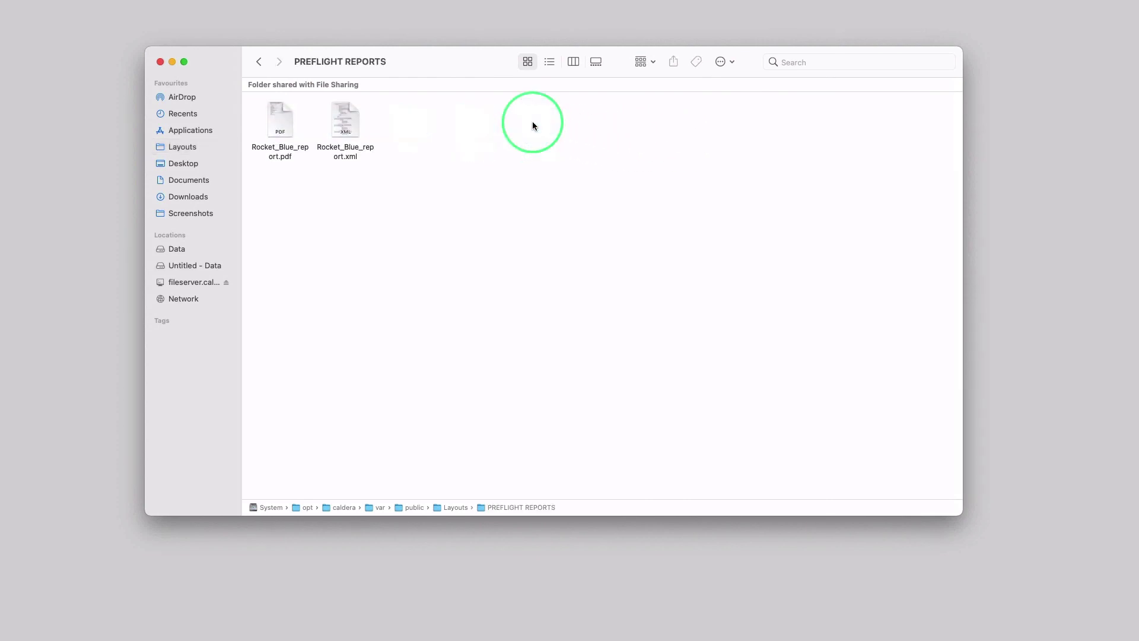